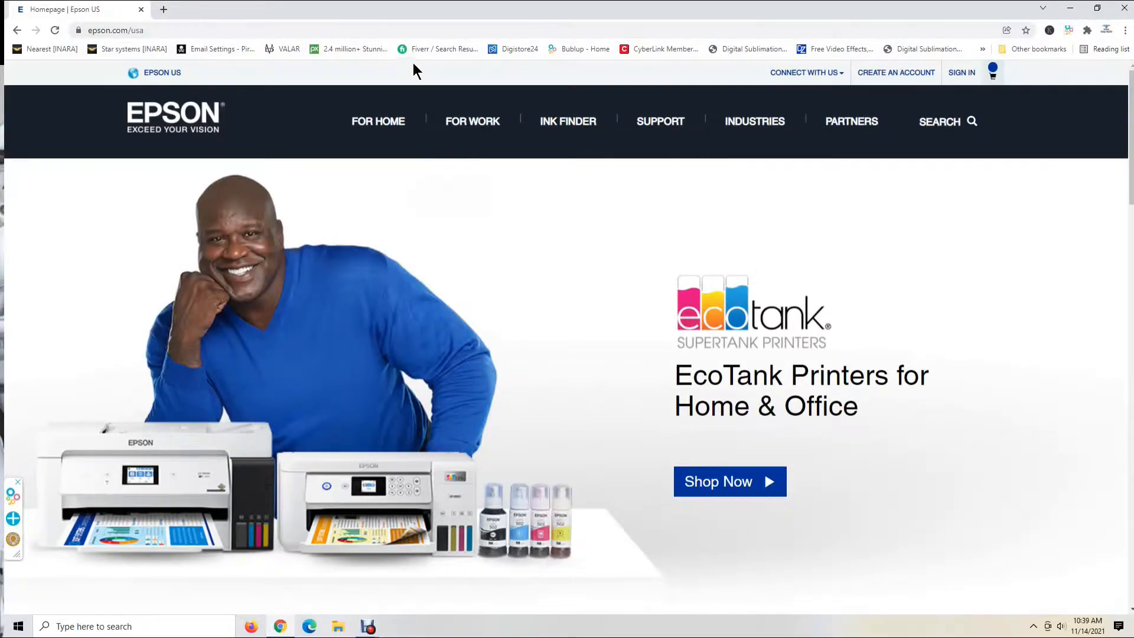
Search Epson's printer support for "ET 2720" and open the Epson ET-2720 support page
mouse_move(665, 133)
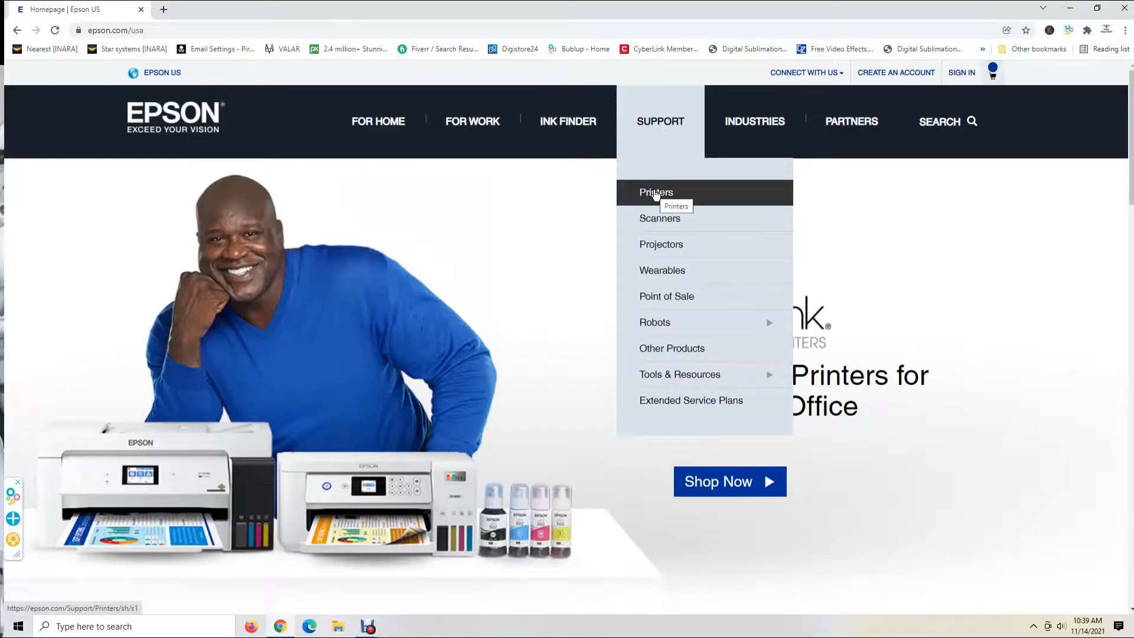
click(656, 193)
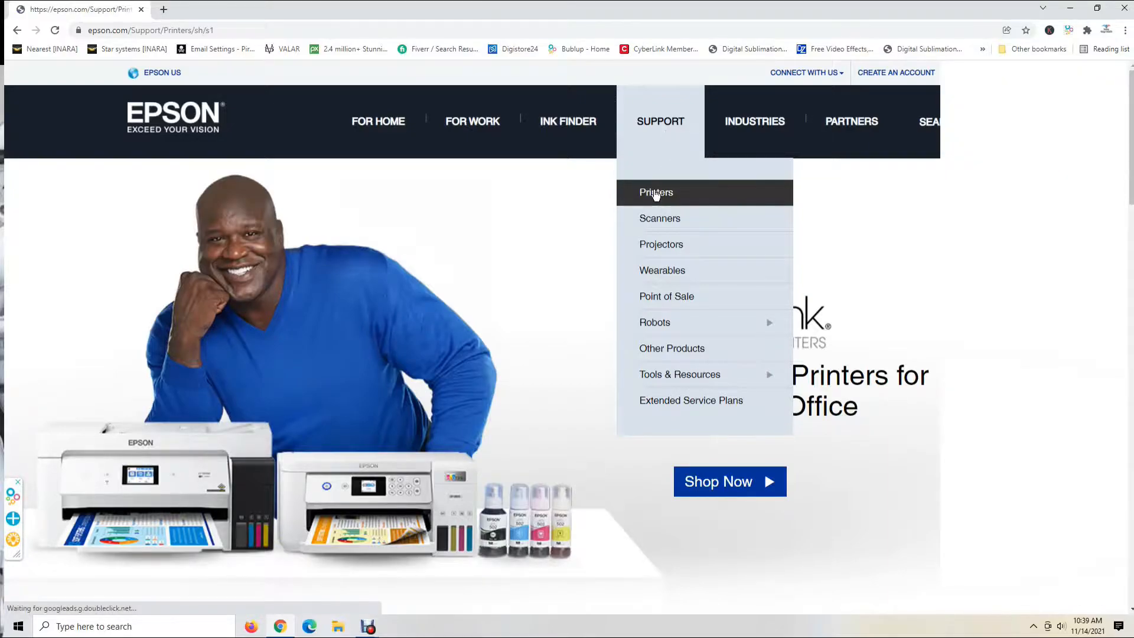
scroll(567, 334, down, 3)
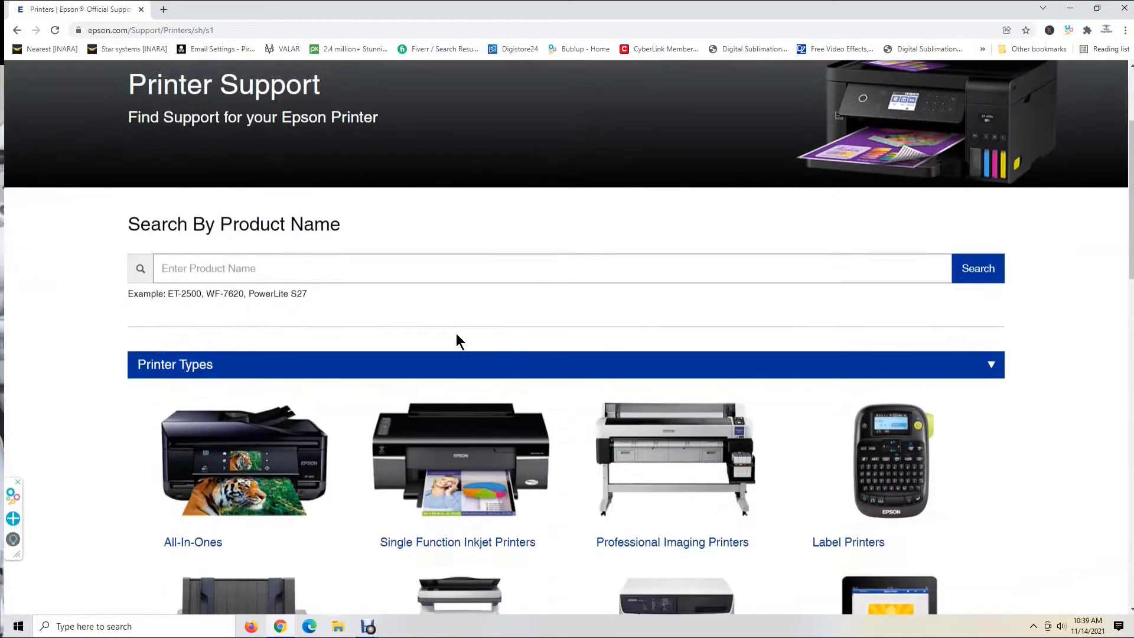
click(310, 269)
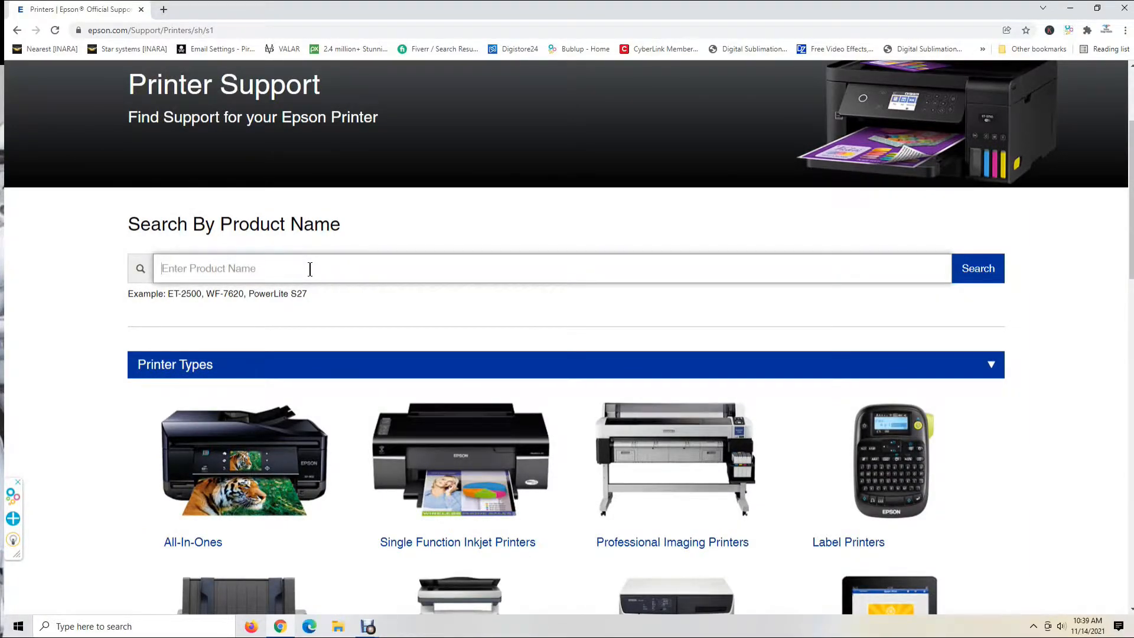
text(ET 2720)
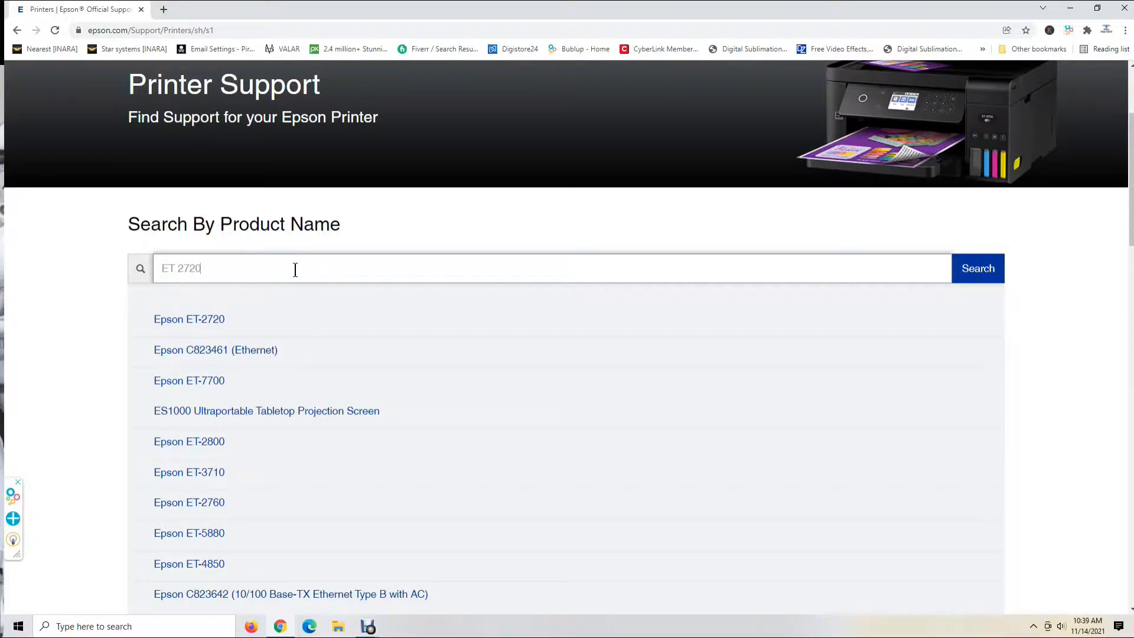
key(Return)
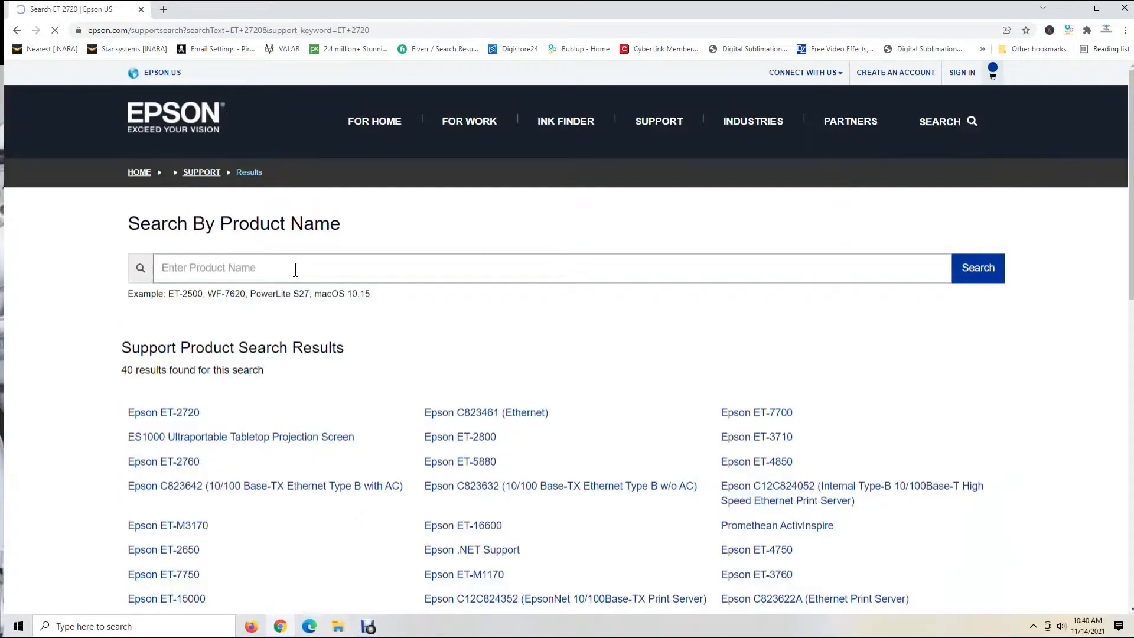
click(173, 416)
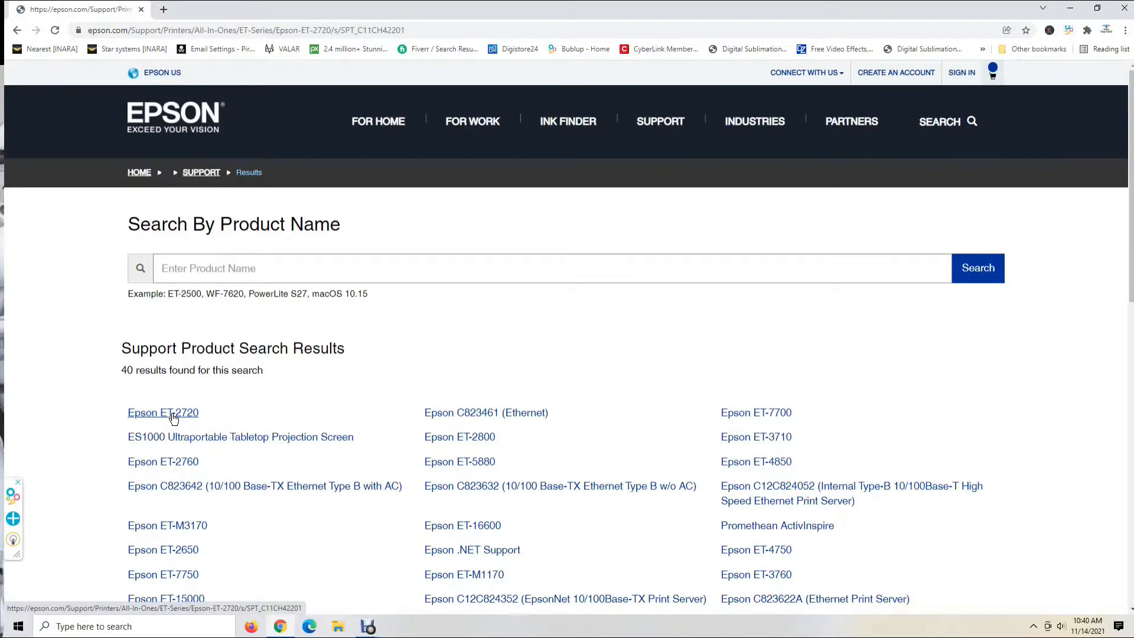
Download the Drivers and Utilities Combo Package Installer and save it as ET2720_Lite_NA in the Downloads folder
scroll(596, 363, down, 5)
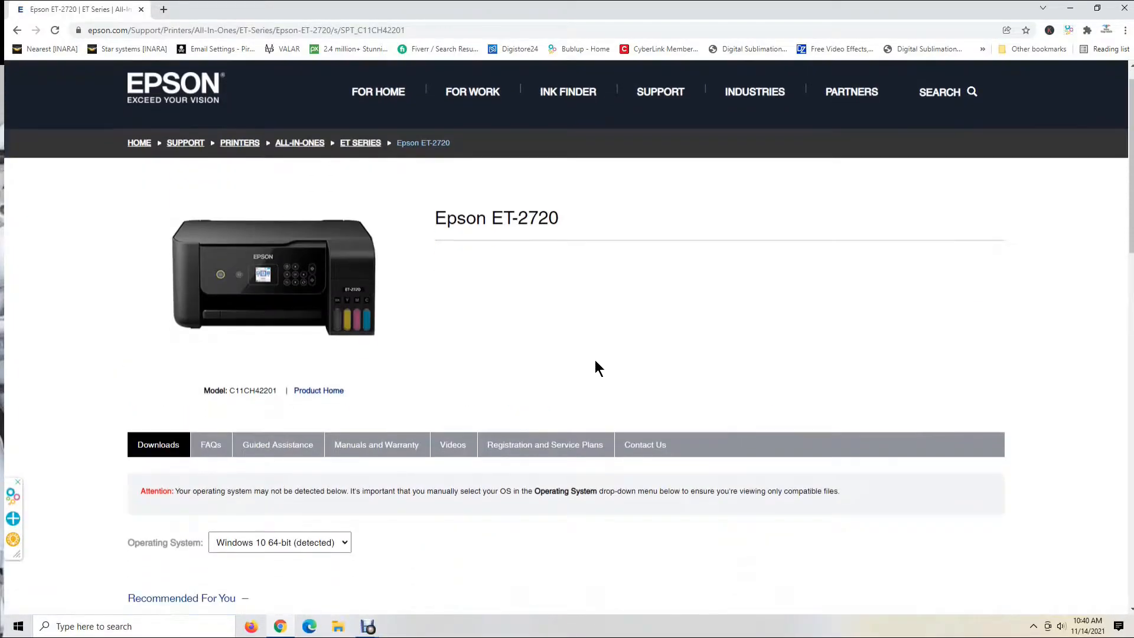
scroll(596, 355, down, 1)
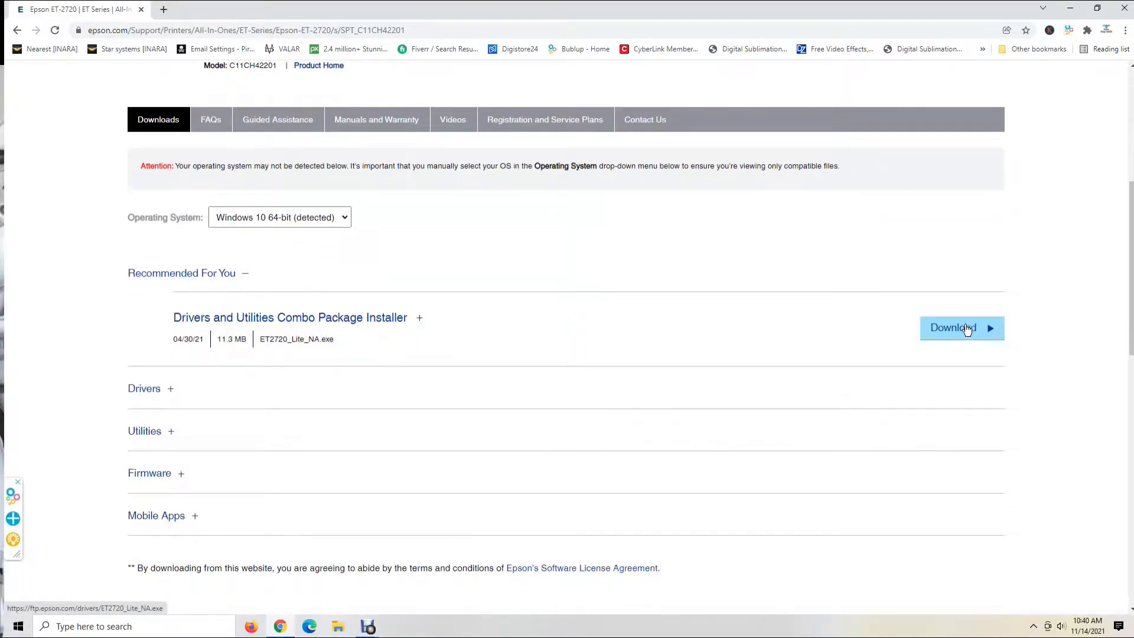
click(960, 333)
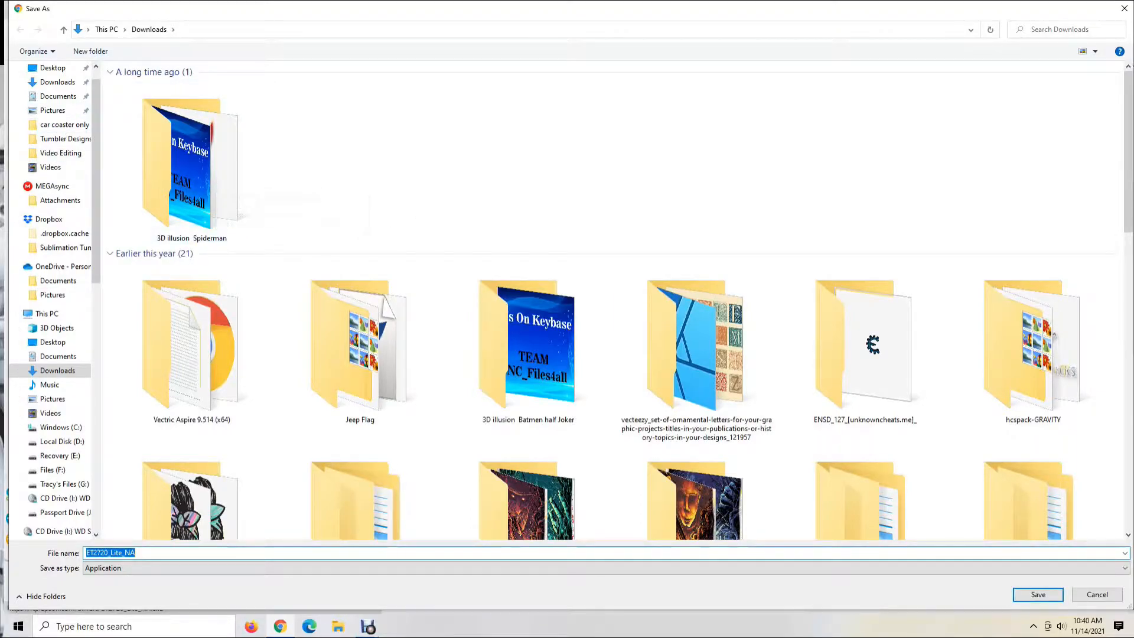
click(1031, 593)
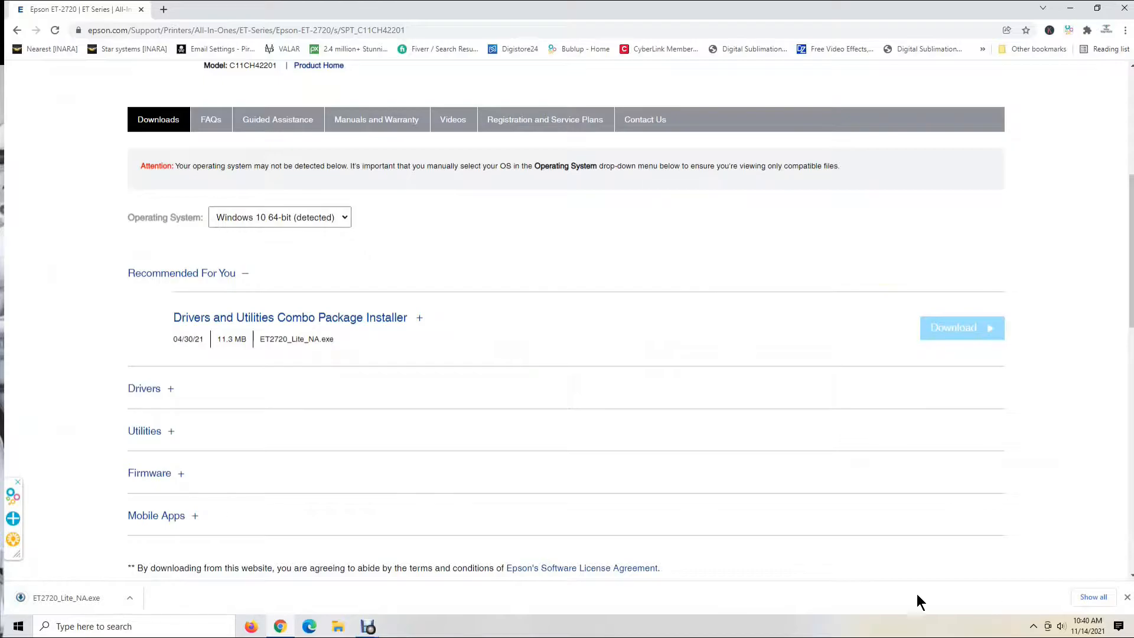
Show the downloaded installer in its folder and delete the ET2760_Lite_NA file there
click(128, 599)
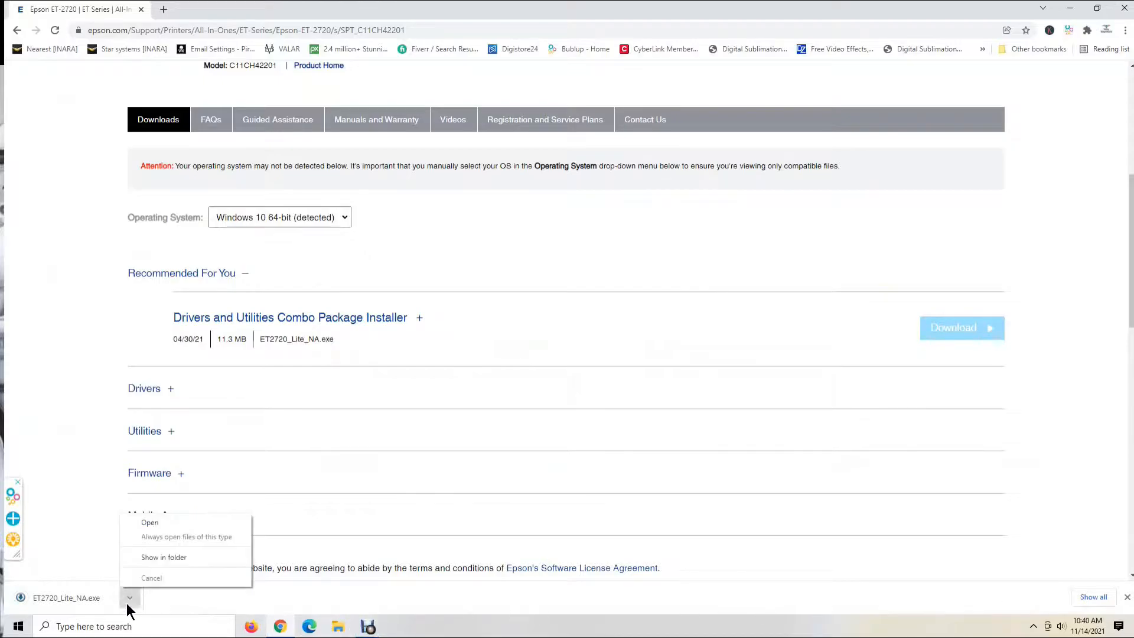
click(154, 558)
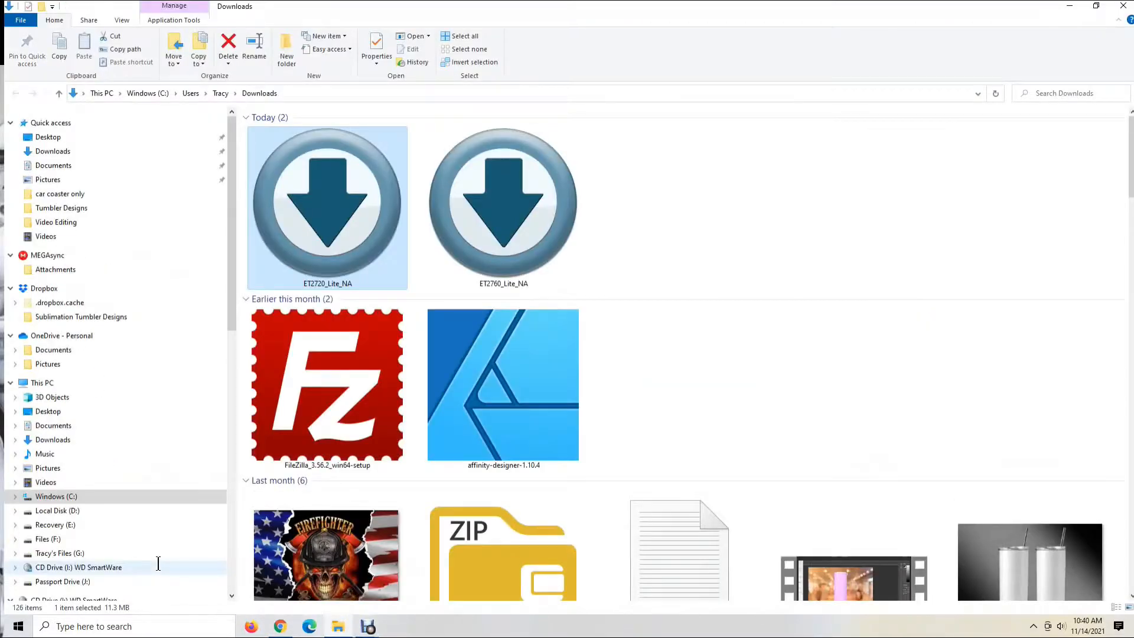
click(504, 224)
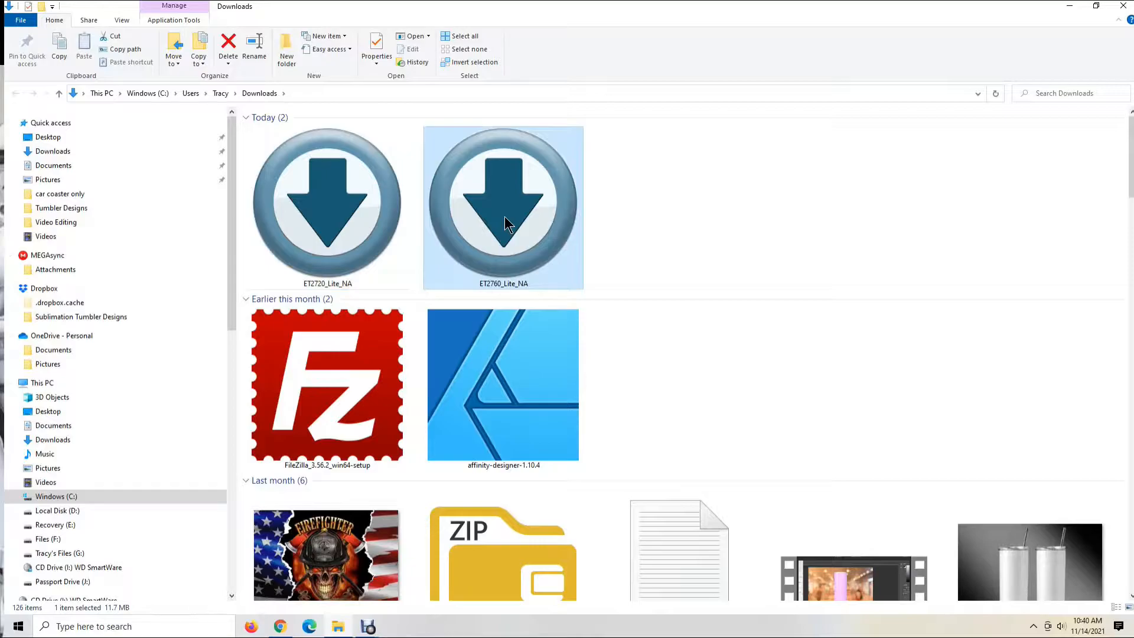
key(Delete)
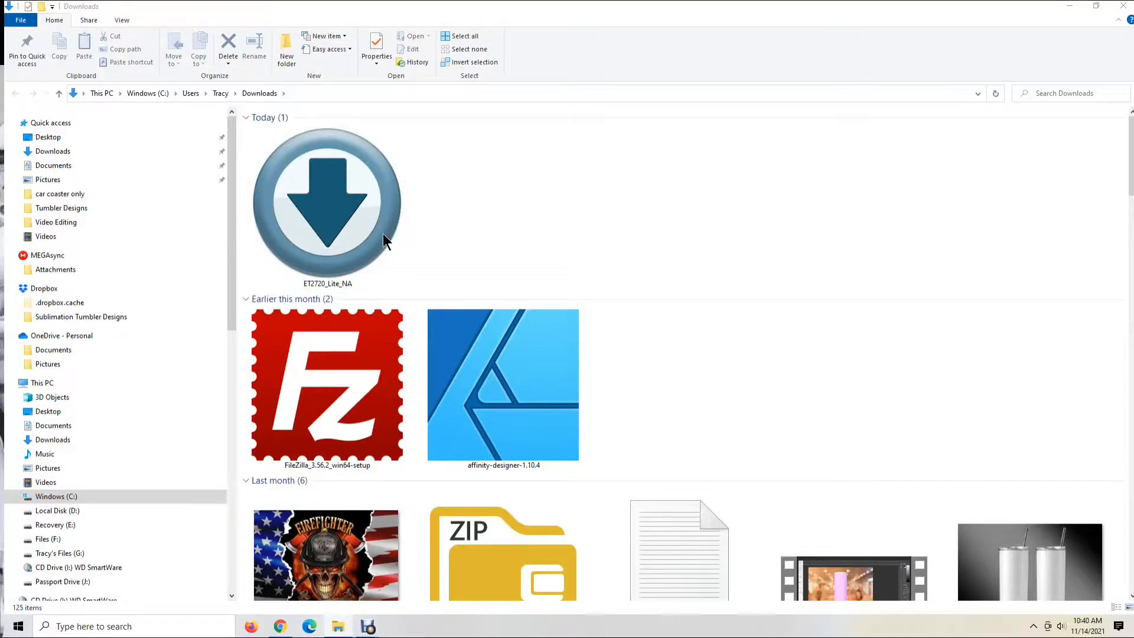
Run the ET2720_Lite_NA installer and accept the Epson license agreement
double_click(333, 221)
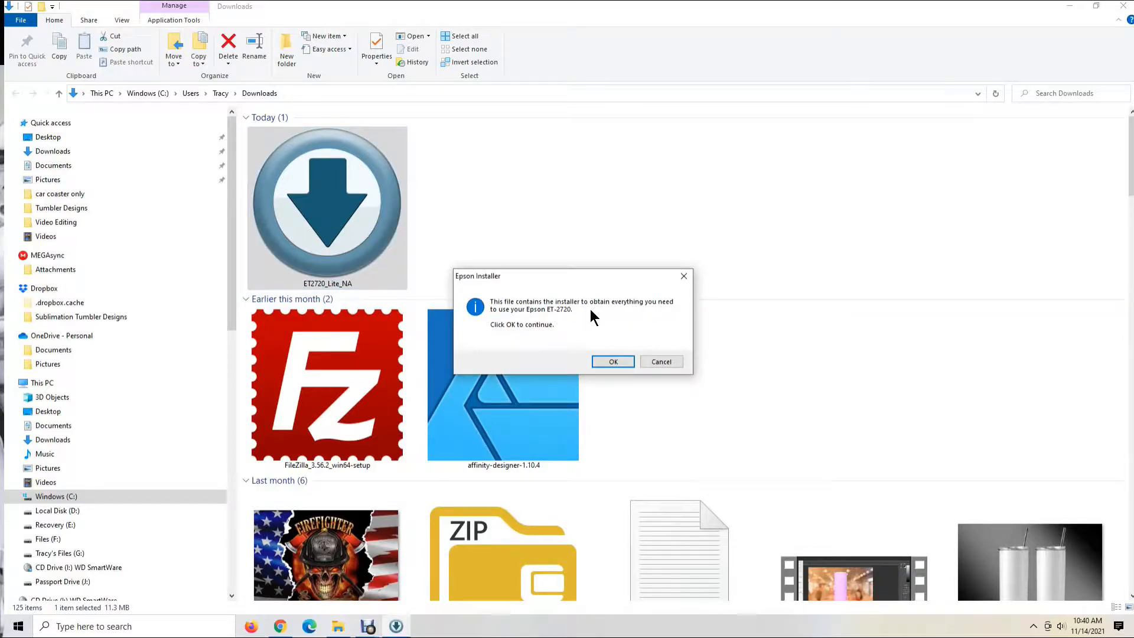
click(613, 362)
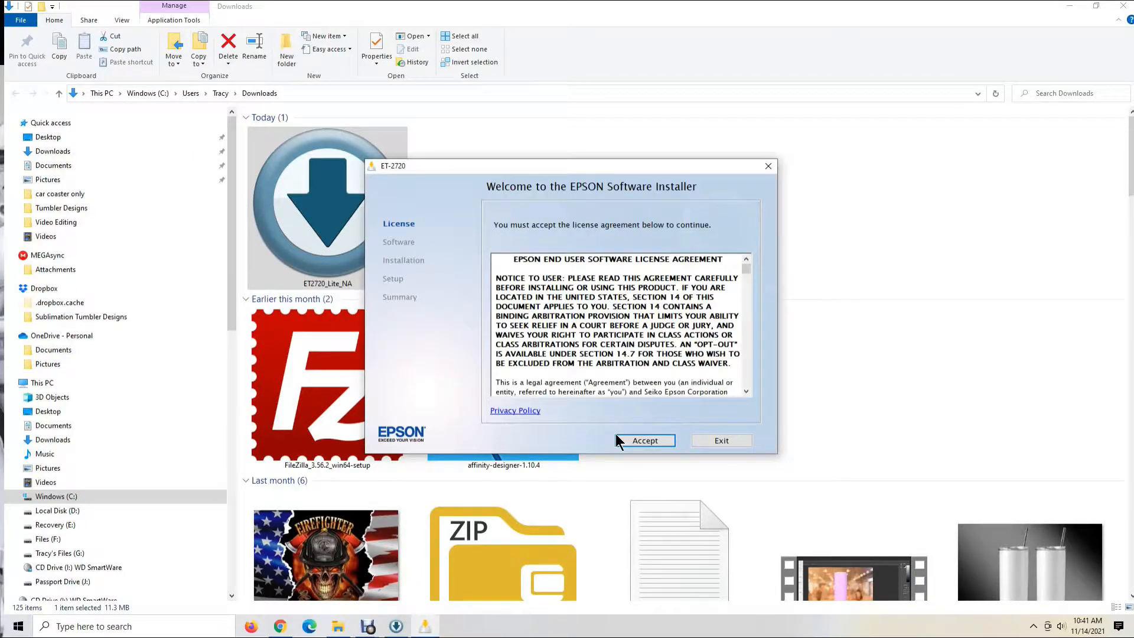
click(640, 440)
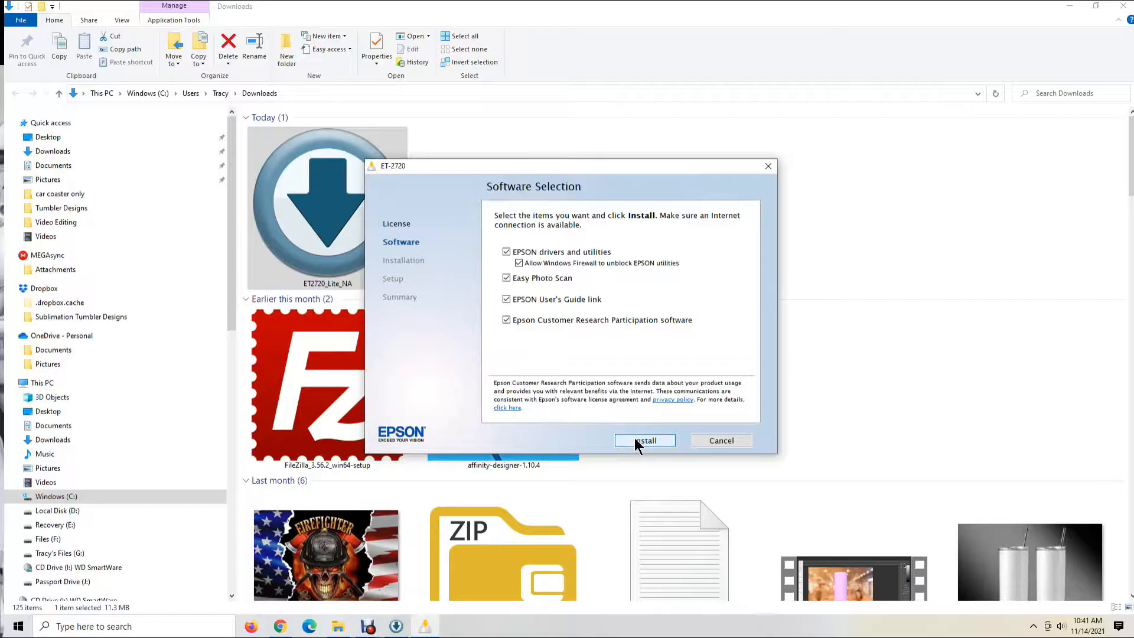
Exclude Easy Photo Scan, EPSON User's Guide link and Epson Customer Research Participation software, and install only the EPSON drivers and utilities
click(506, 279)
click(506, 299)
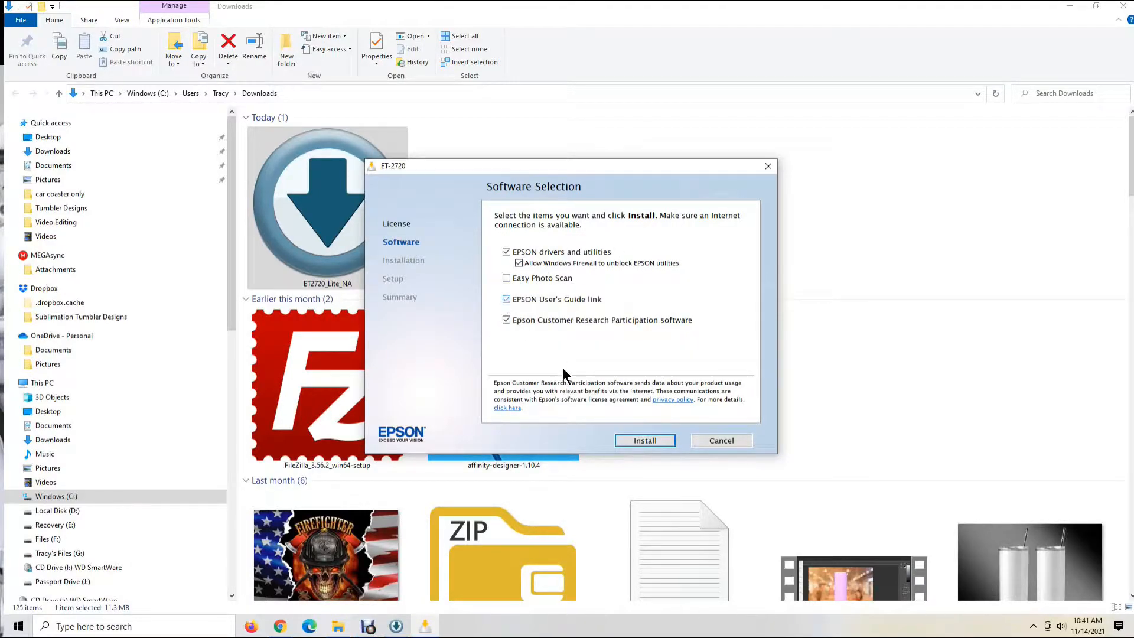
click(508, 319)
click(643, 441)
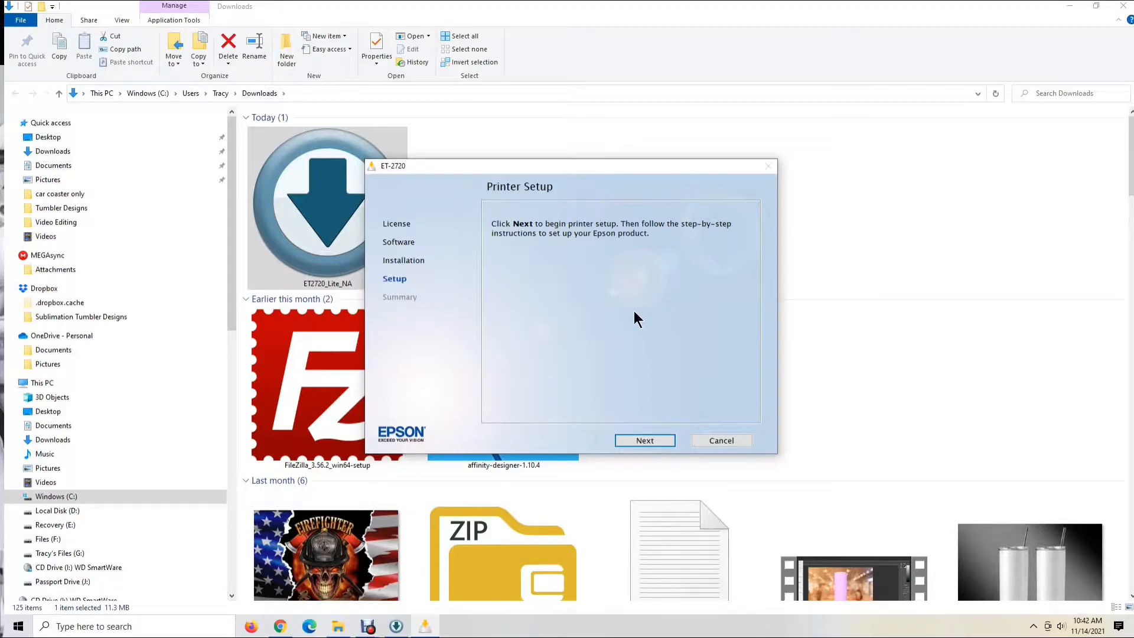
Begin the printer setup, confirming that the ink is charged and choosing the direct USB connection
click(644, 445)
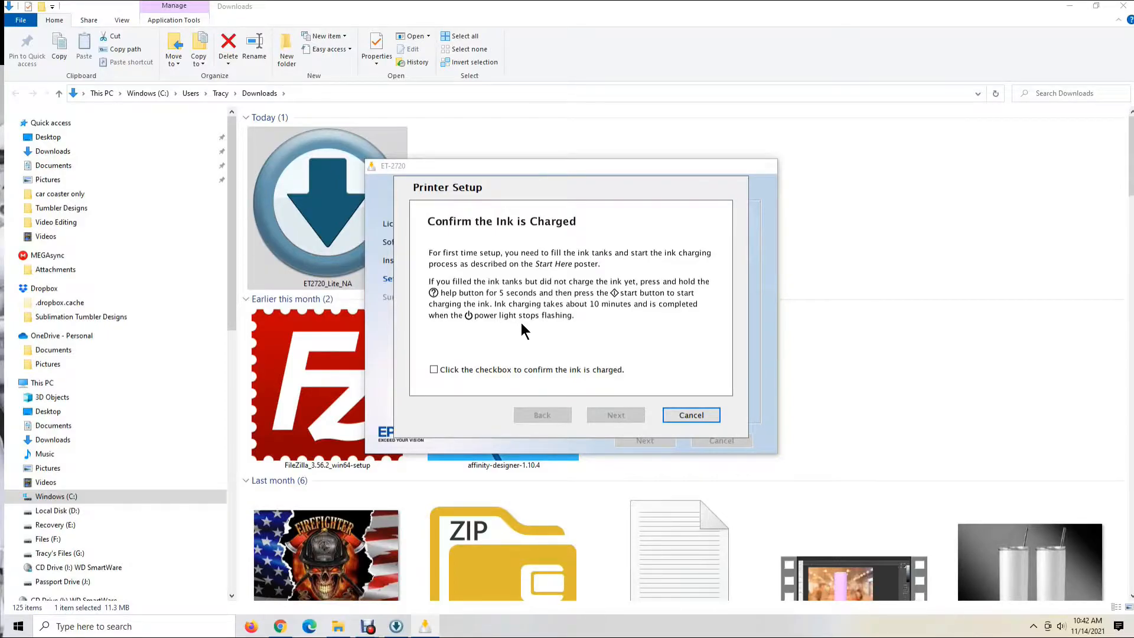
click(433, 371)
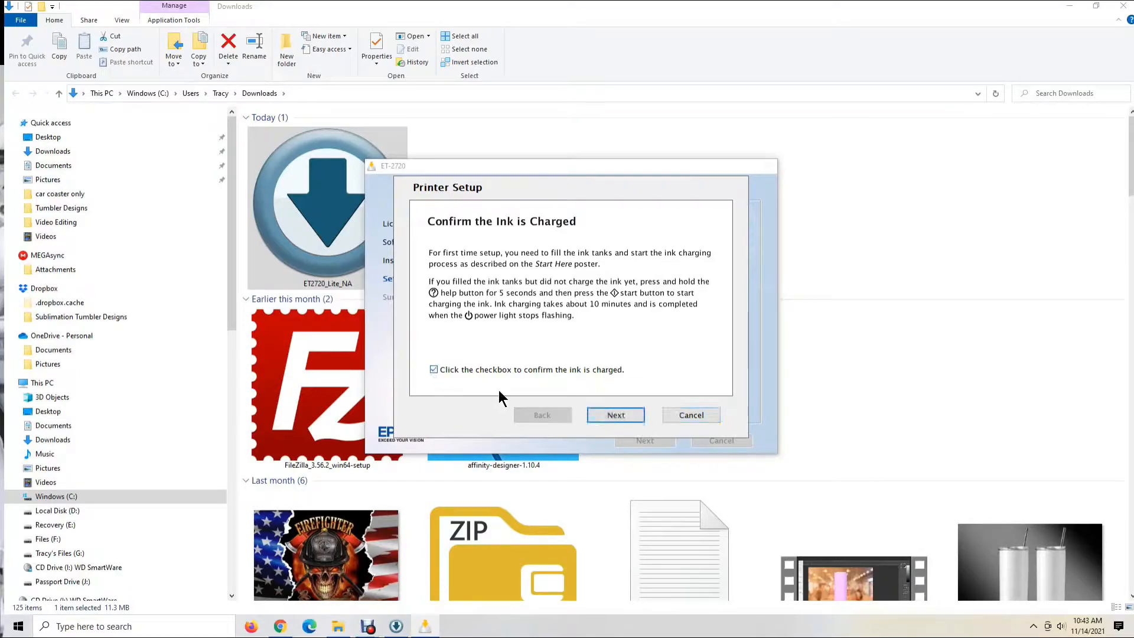
click(618, 416)
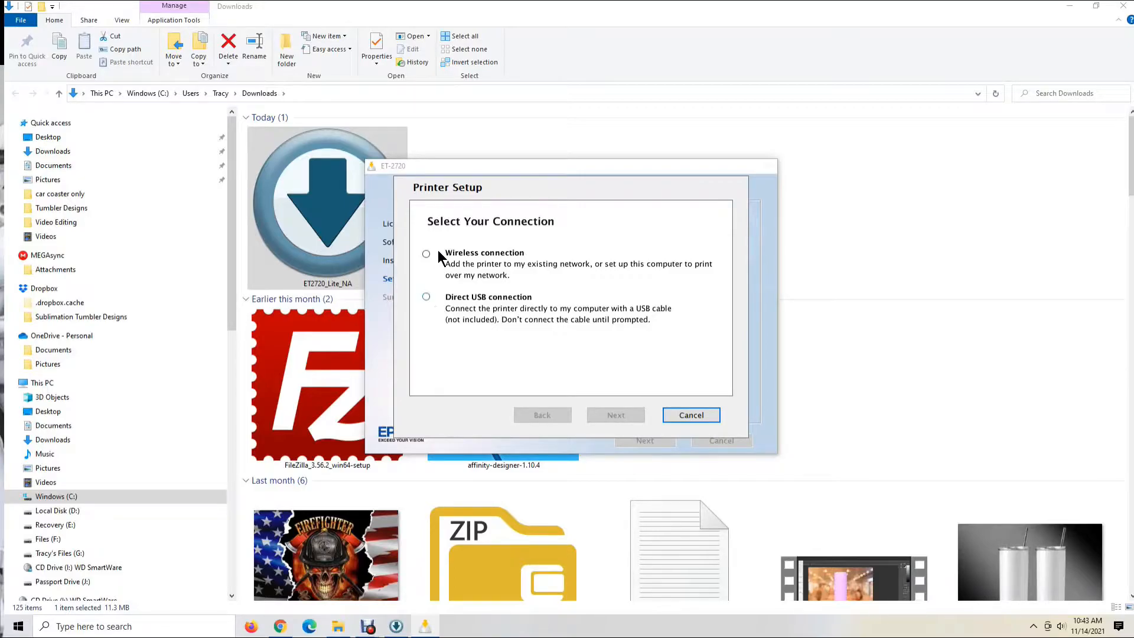
click(426, 297)
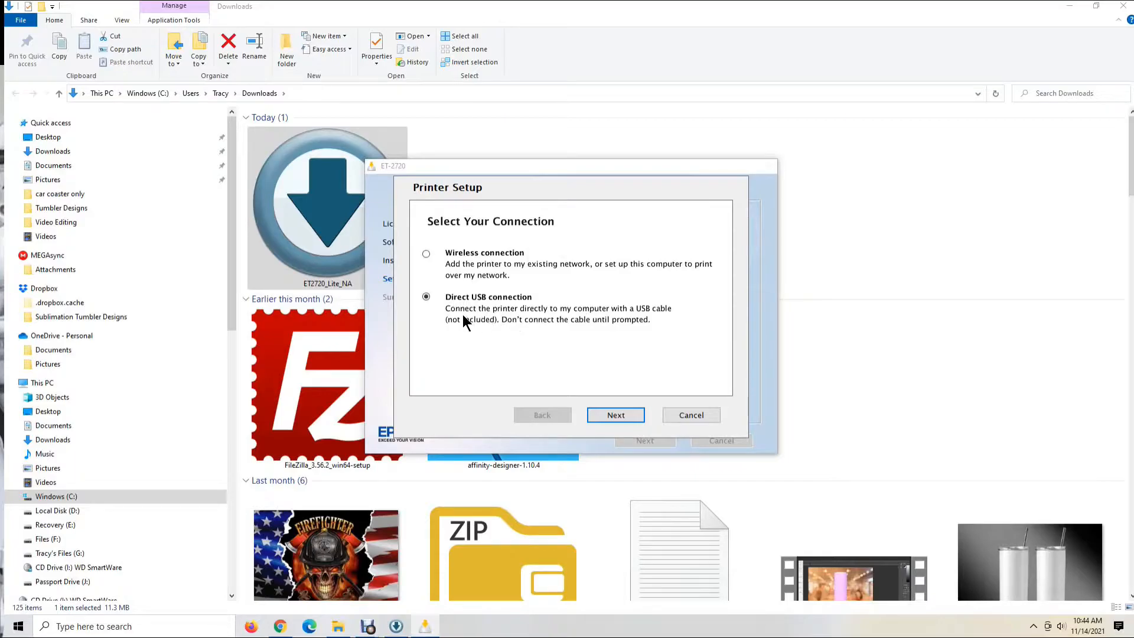
click(626, 418)
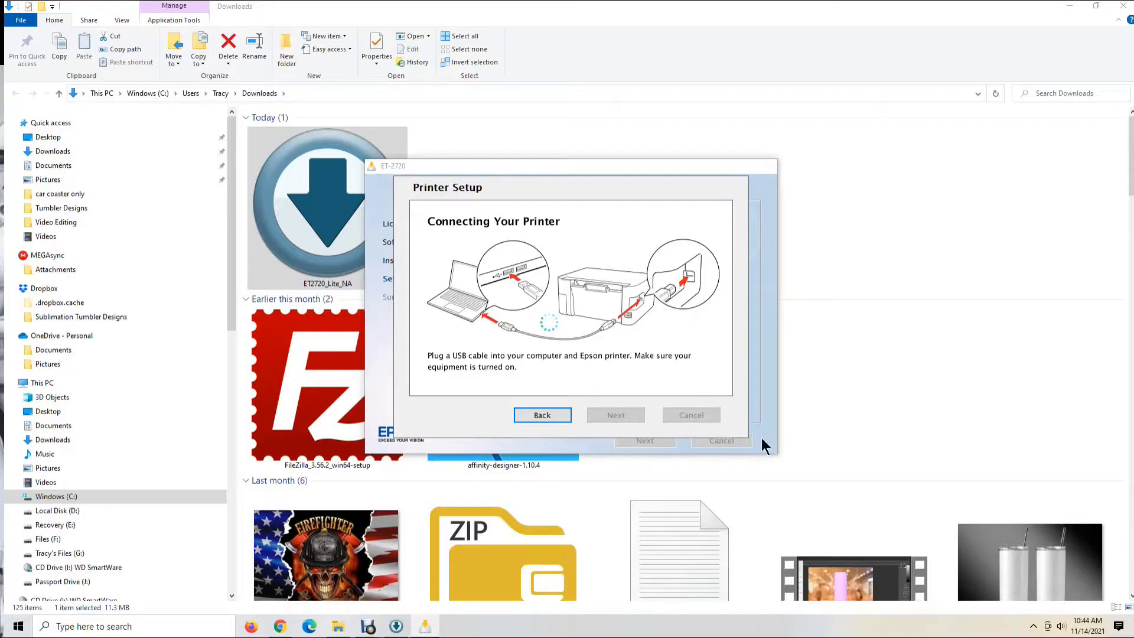
Back out of the USB connection, cancel the printer setup and finish the installer
click(555, 419)
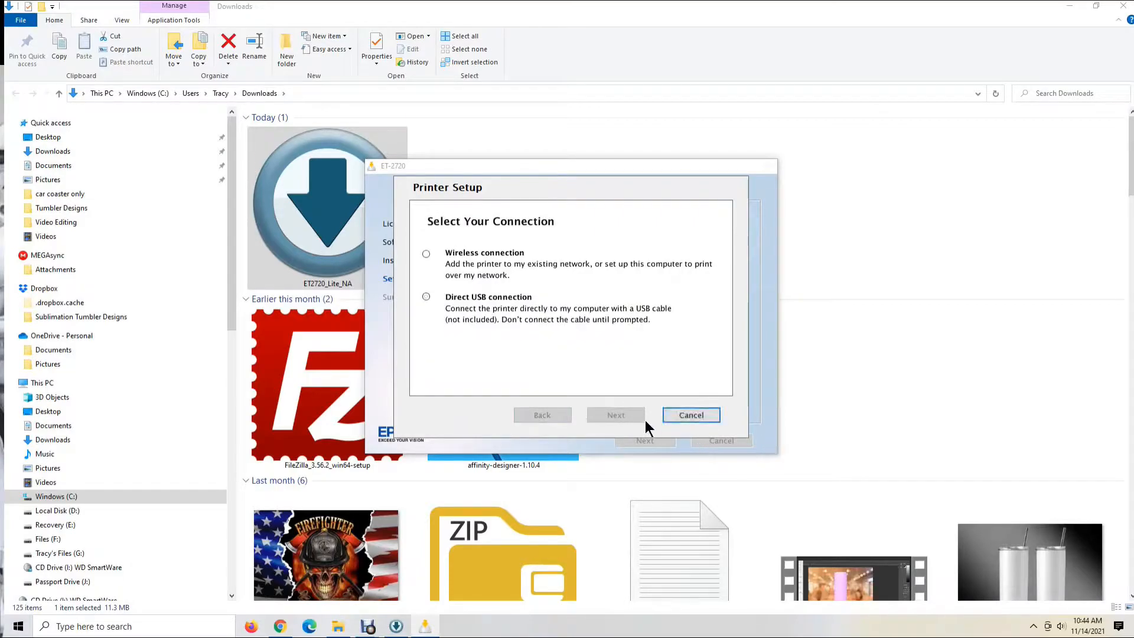
click(692, 417)
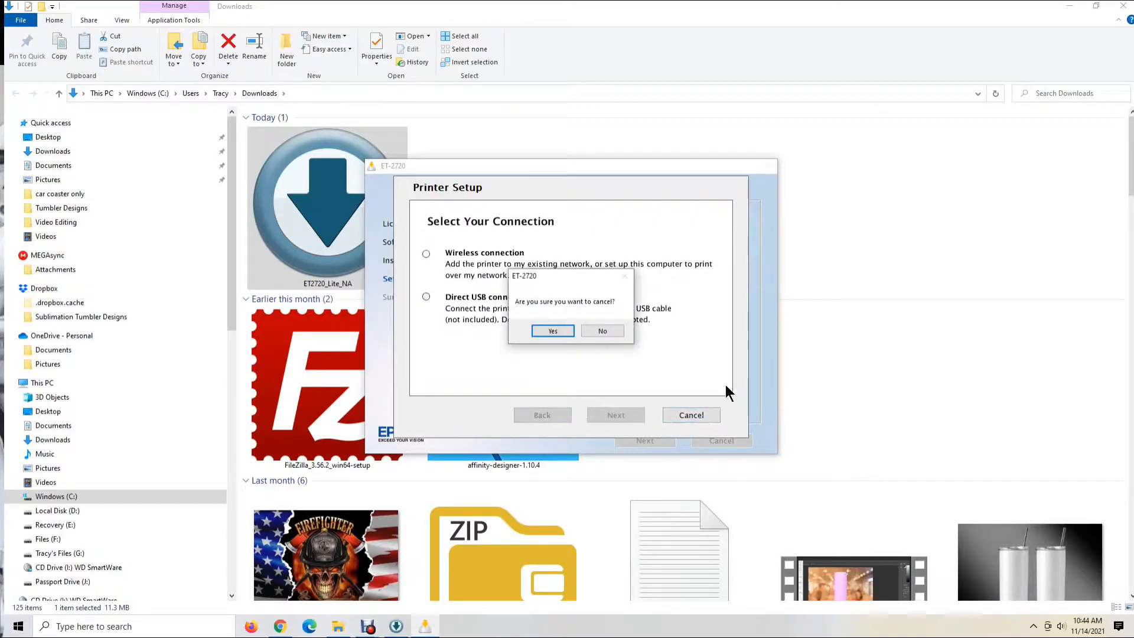
click(603, 330)
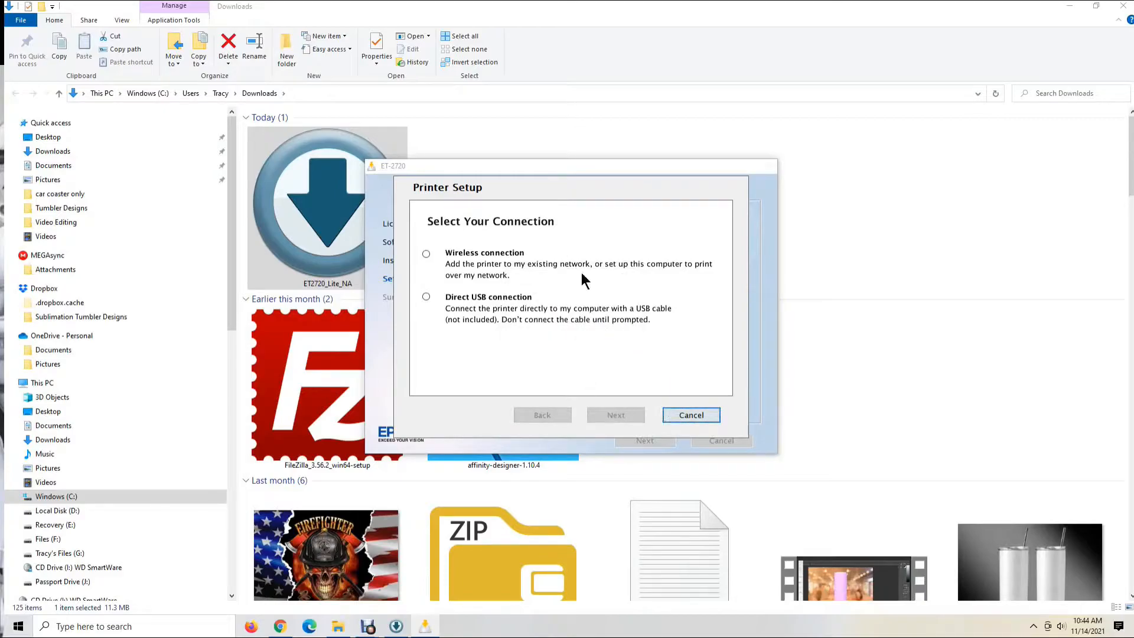
click(694, 417)
click(553, 331)
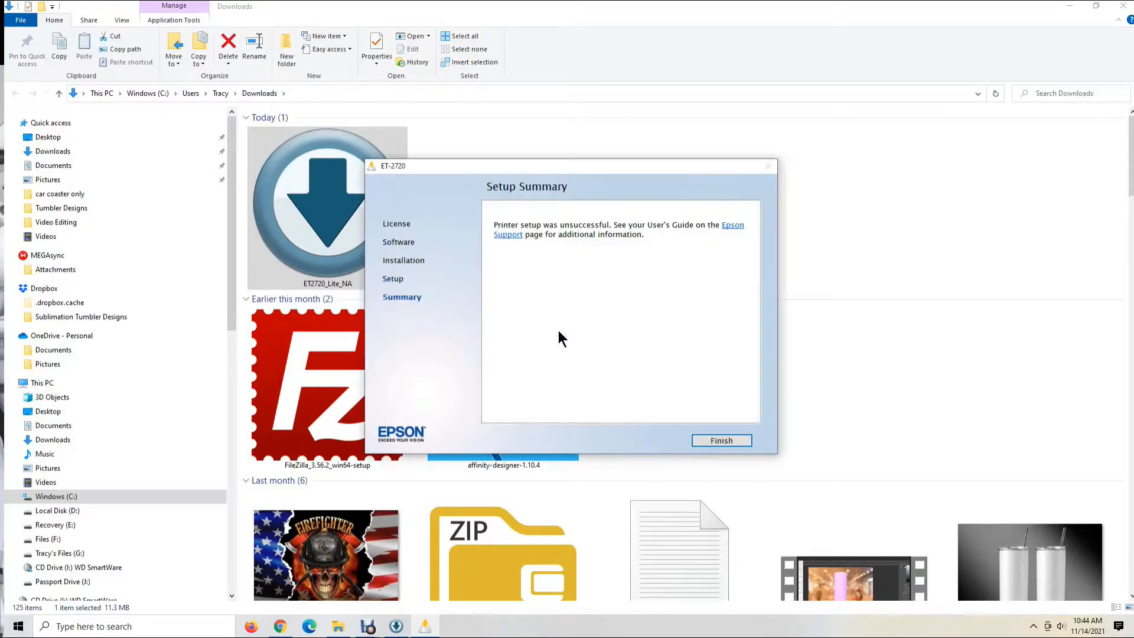
click(719, 444)
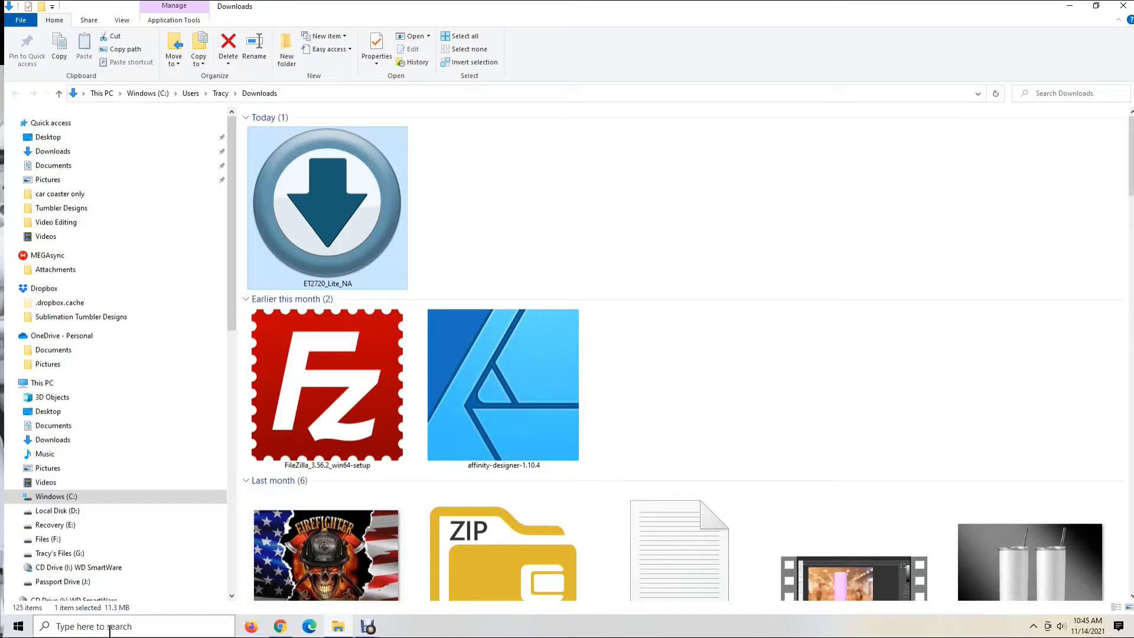
Switch to the Windows Printers & scanners settings and open the printer properties of ET-2760 For Normal Printing
click(135, 628)
text(printer)
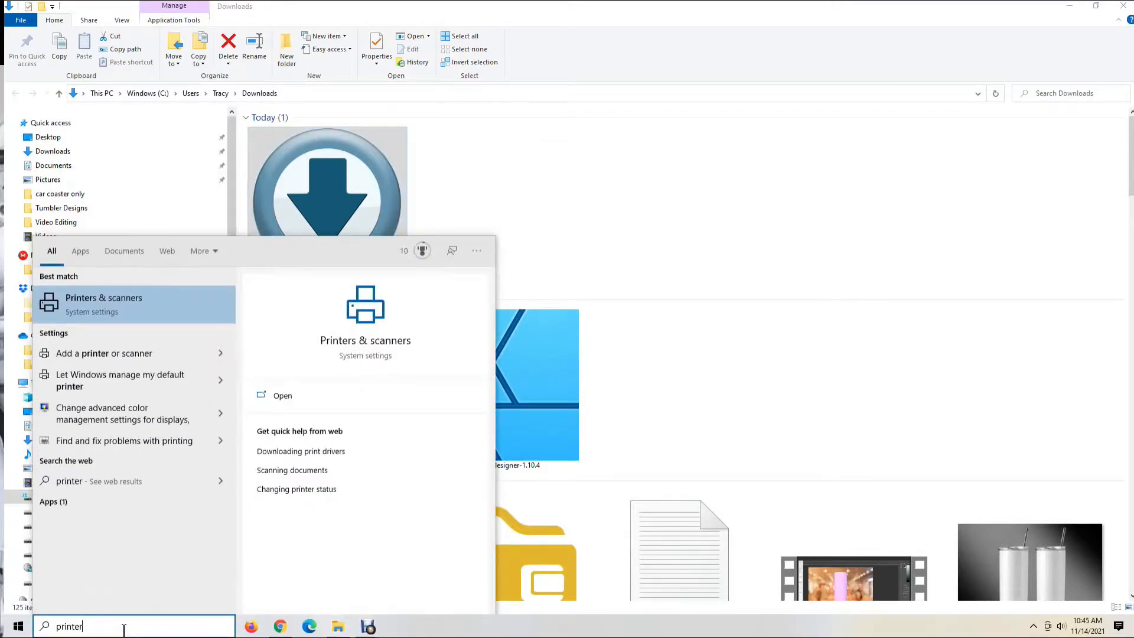
click(112, 307)
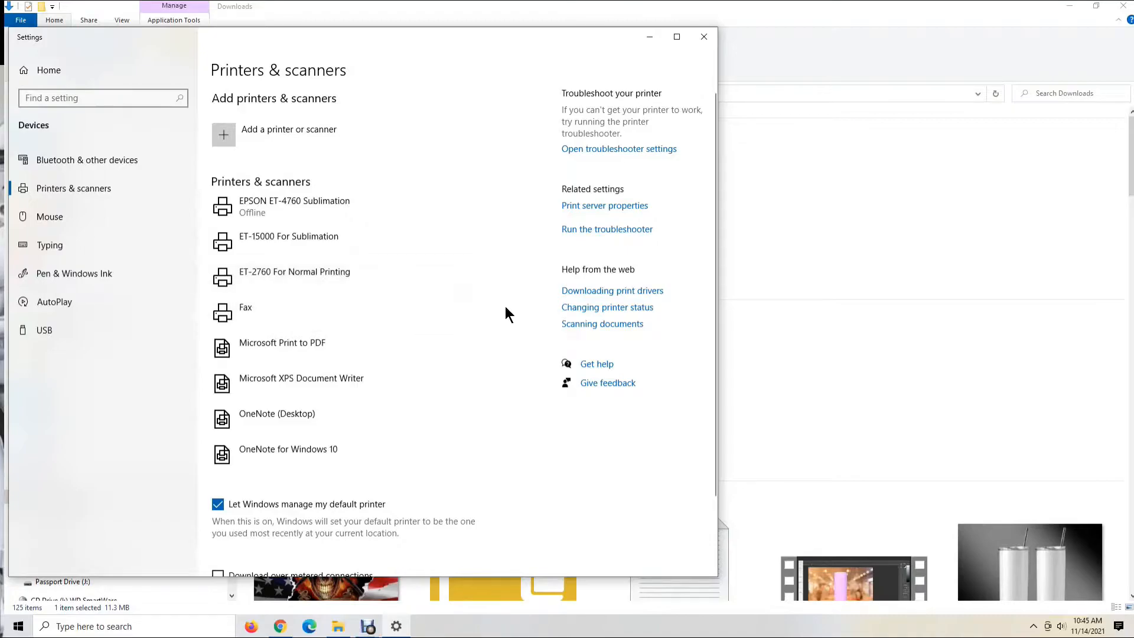
click(306, 278)
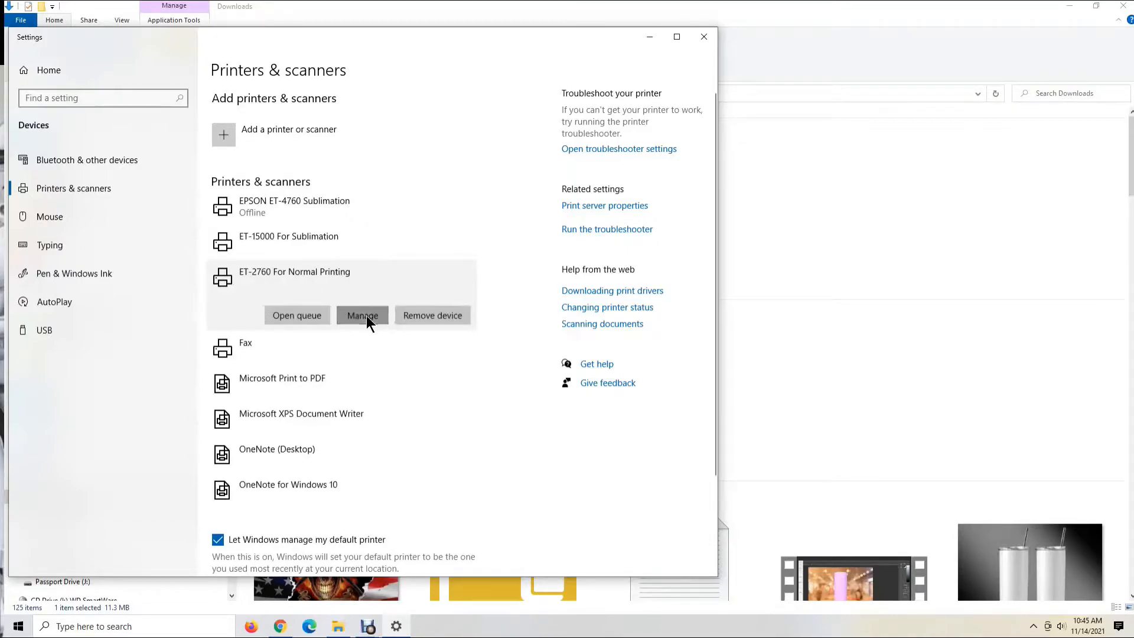
click(363, 316)
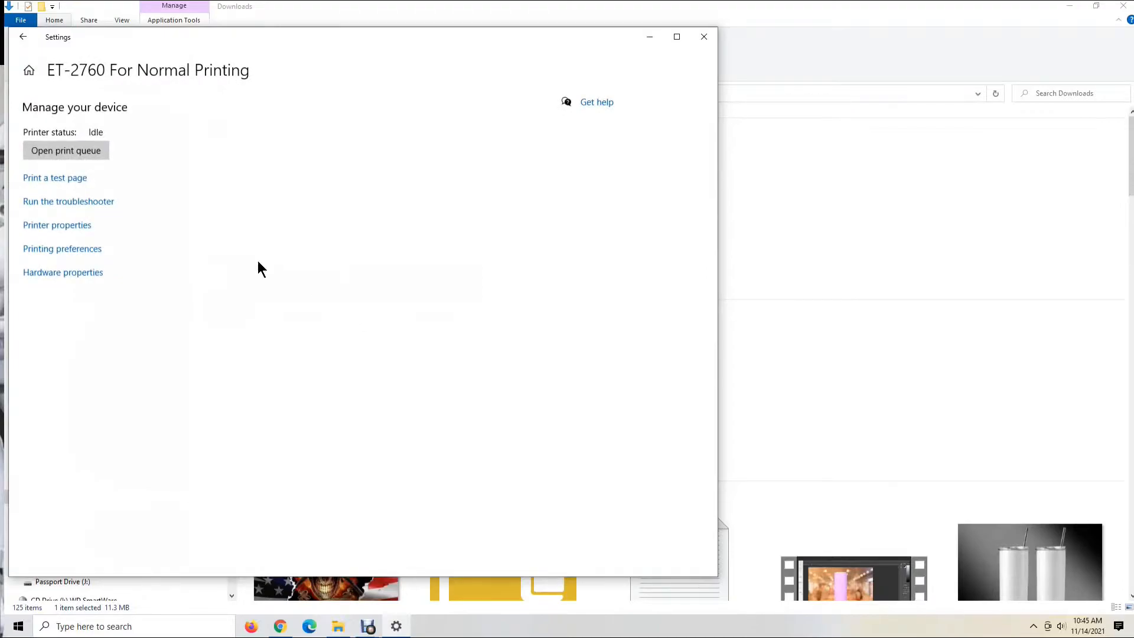
click(58, 227)
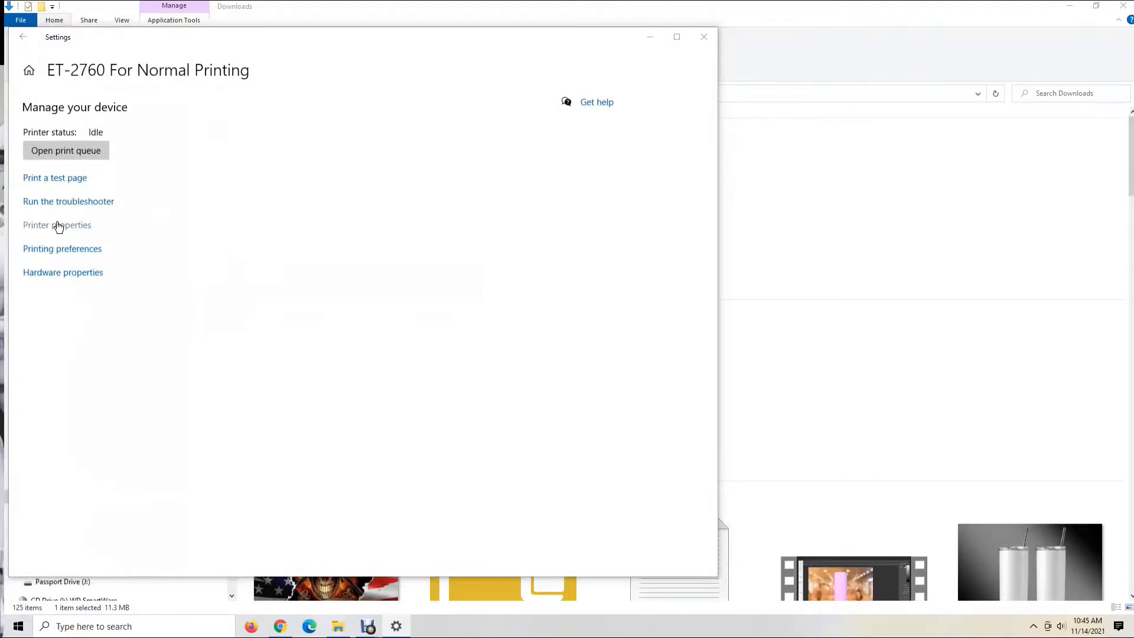
Retype the descriptive part of the ET-2760 printer name as For Normal Printing
click(237, 278)
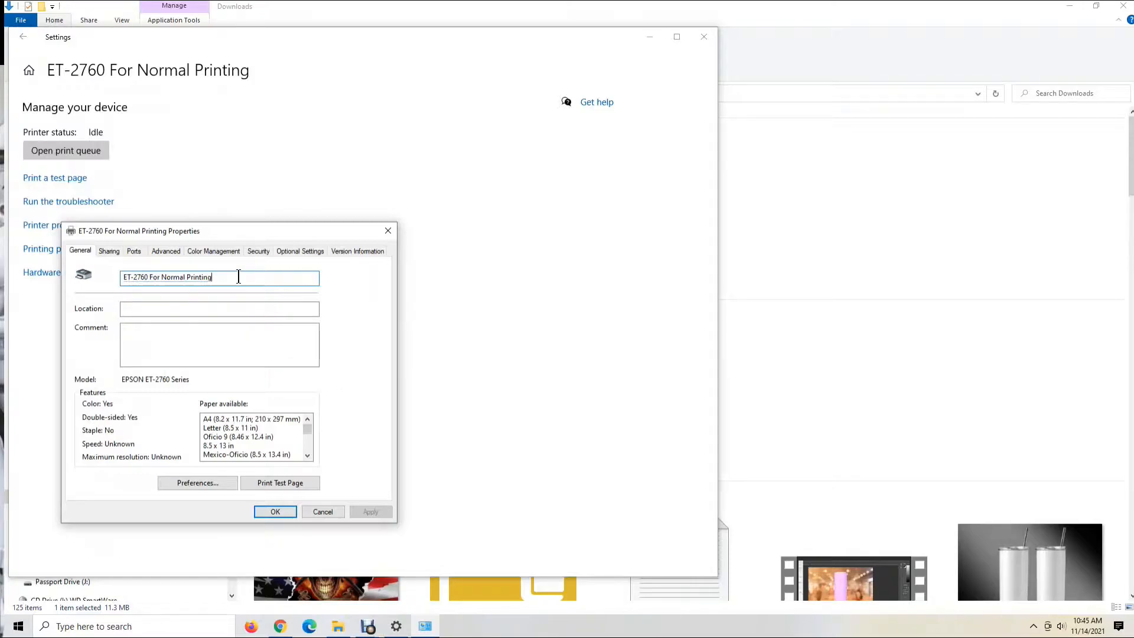
drag(239, 279, 150, 282)
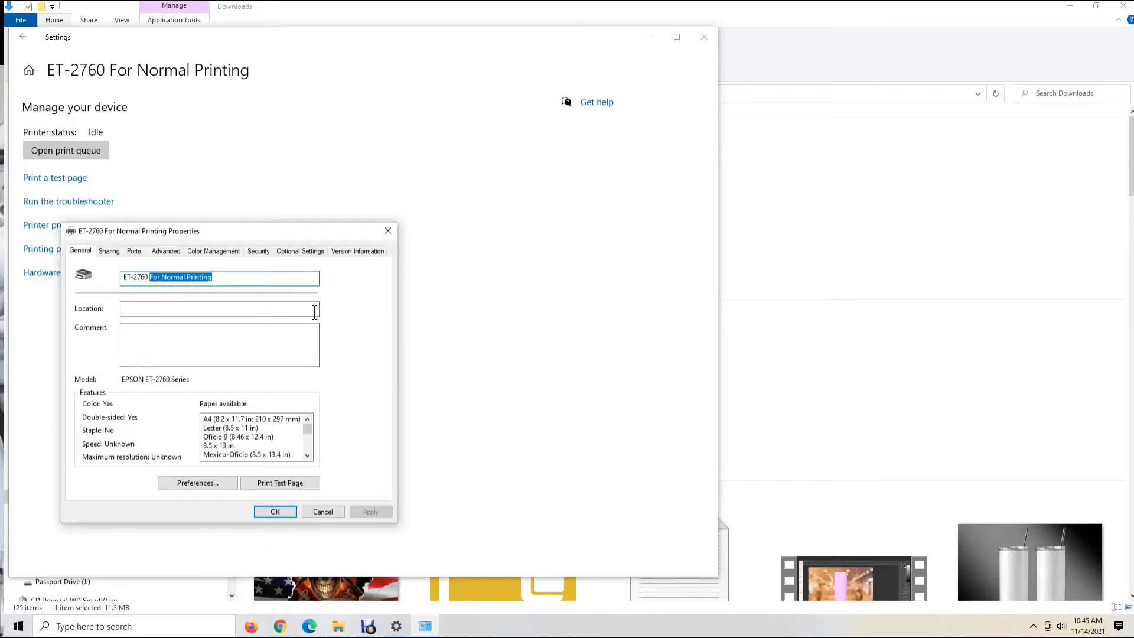
text(For Normal Printing)
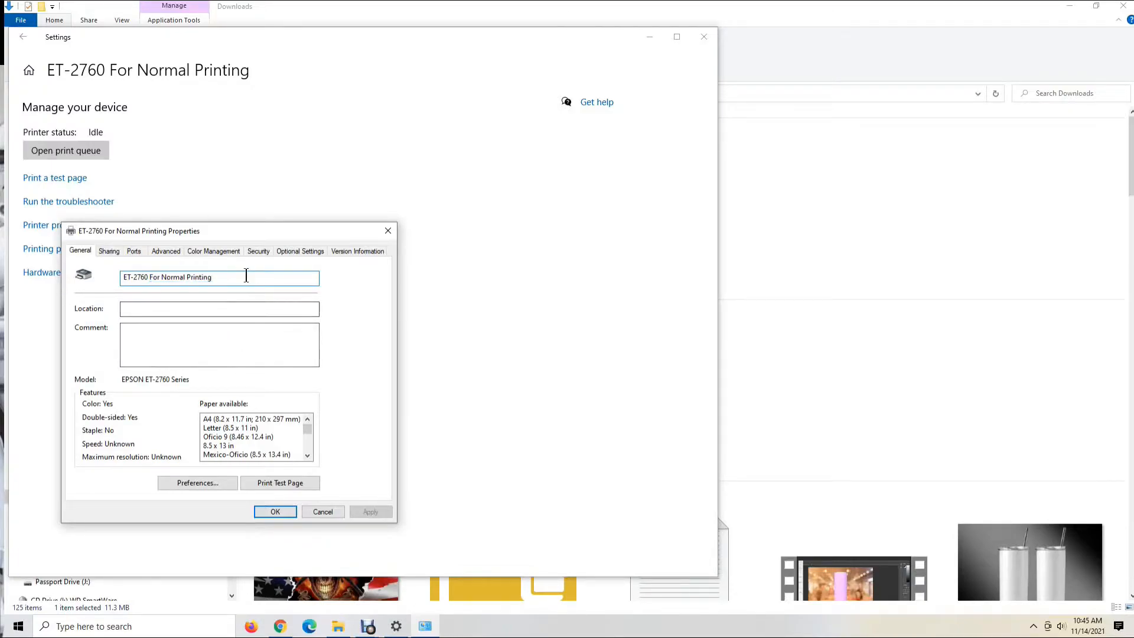
Rename the printer as ET-2760 For Sublimation and return to the list of printers
drag(210, 276, 161, 287)
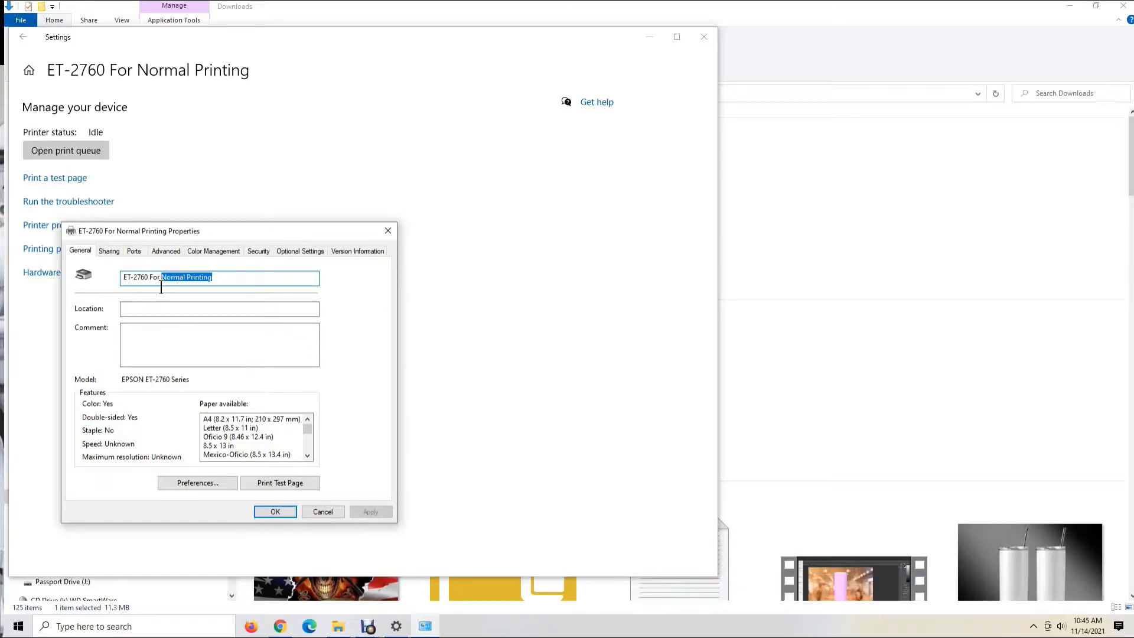
text(Sublimation)
click(276, 512)
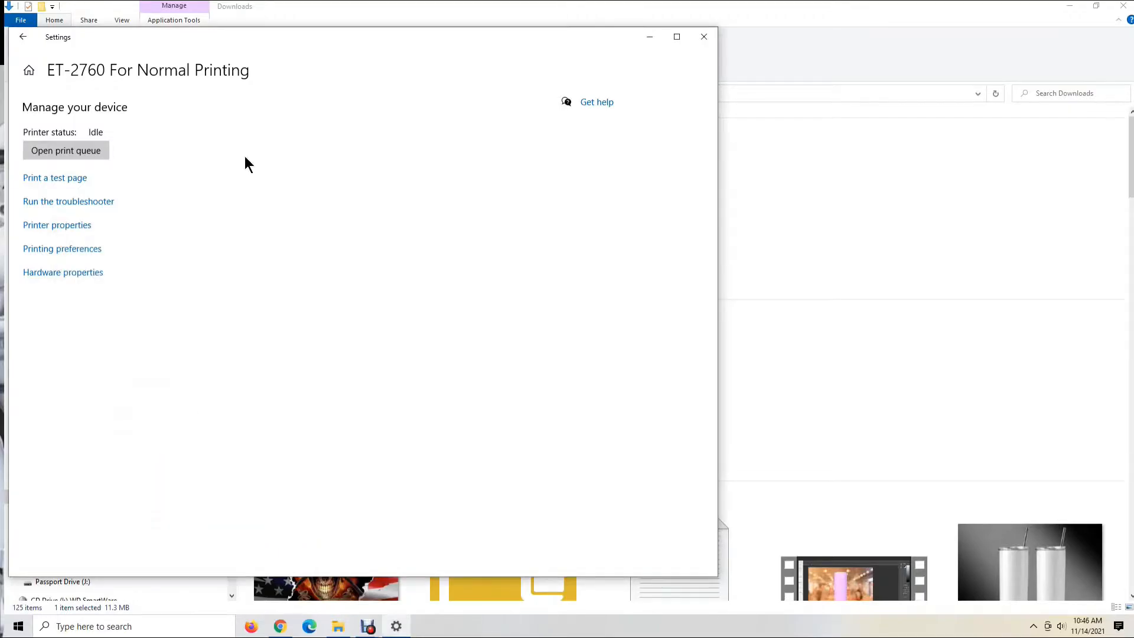
click(26, 40)
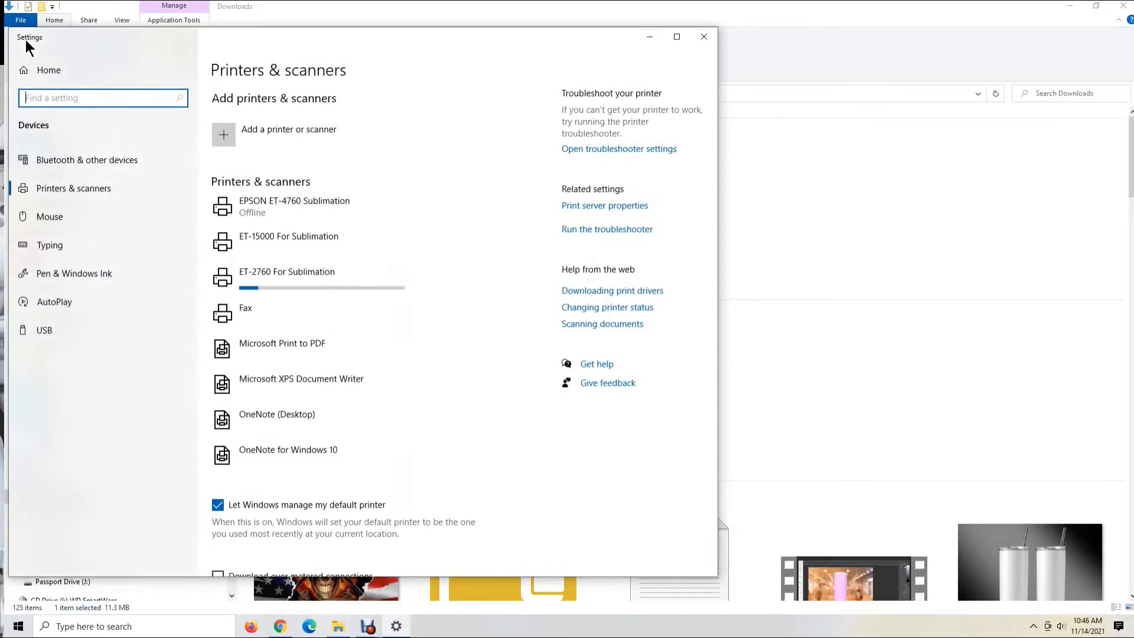
Reopen the properties of ET-2760 For Sublimation, rename it ET-2760 For Normal Printing and return to the list of printers
click(290, 275)
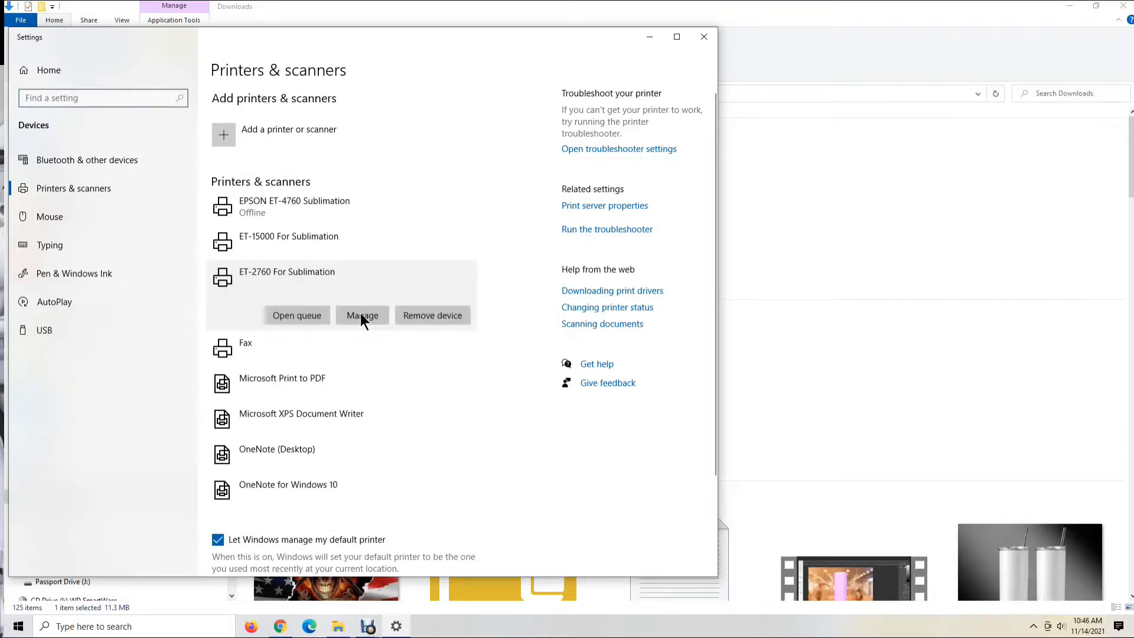
click(370, 315)
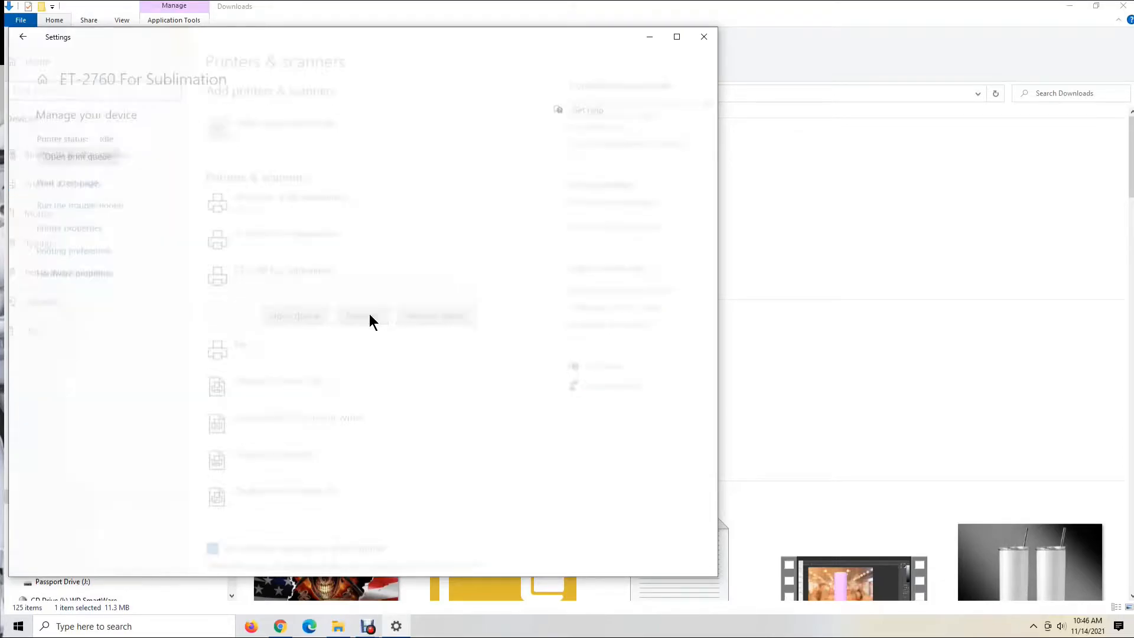
click(72, 228)
drag(223, 286, 161, 290)
text(For)
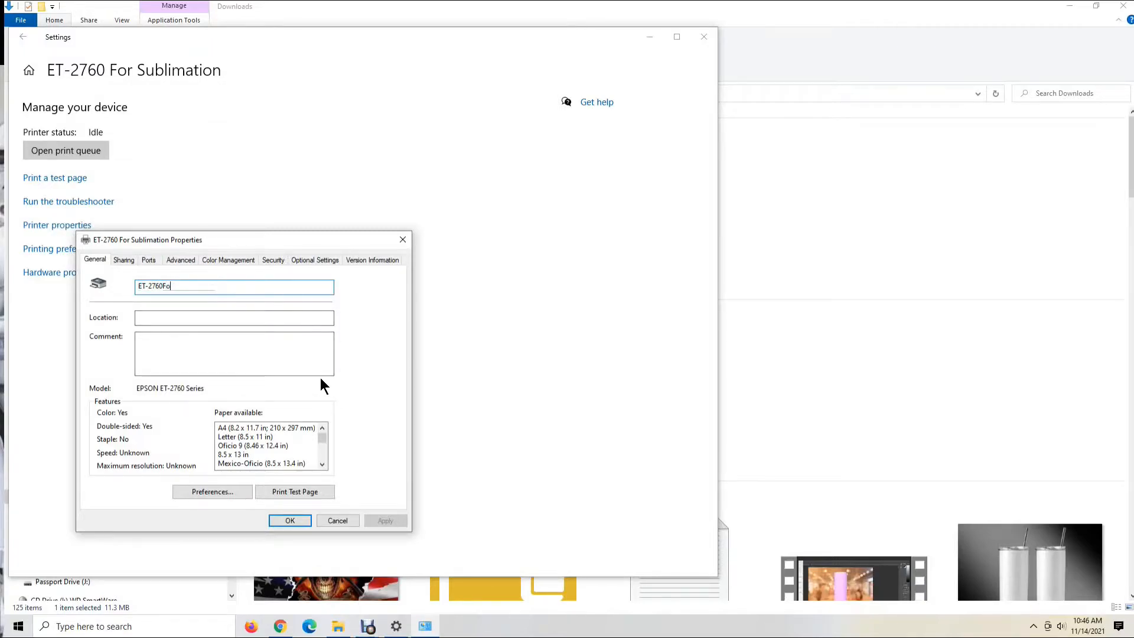
key(BackSpace)
key(BackSpace)
text(For Normal Printing)
click(299, 519)
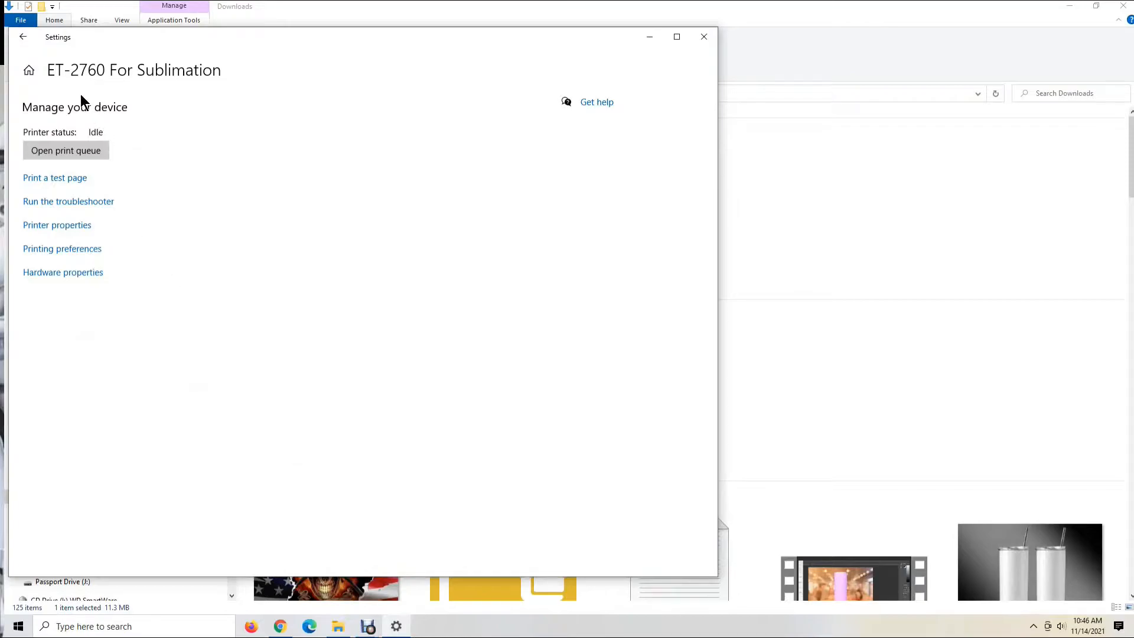
click(23, 39)
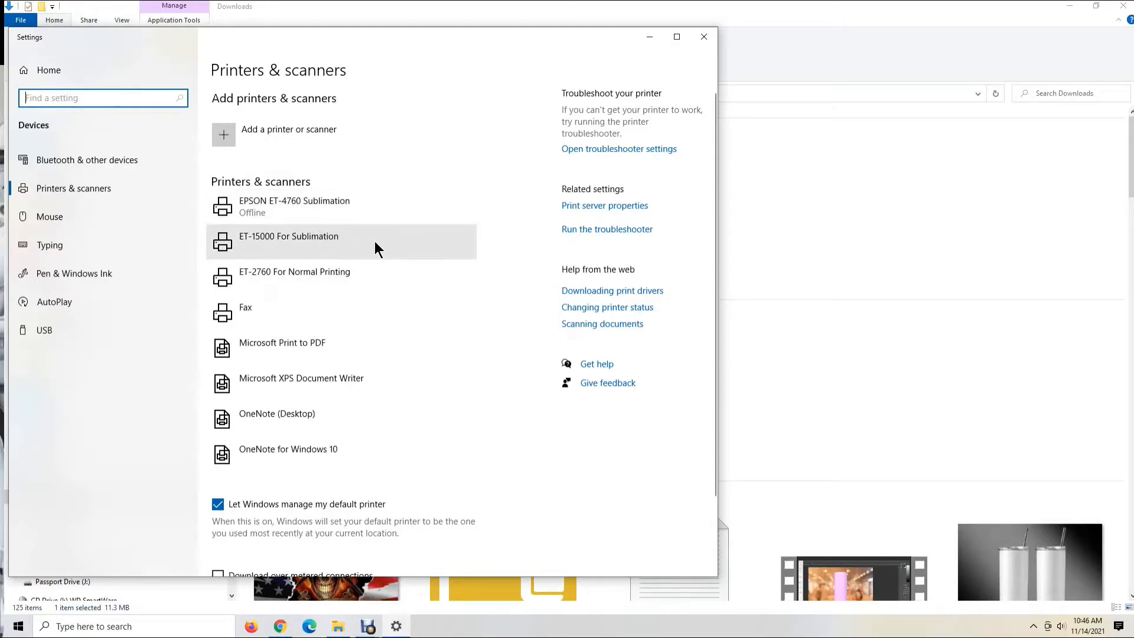
Open the printing preferences of EPSON ET-4760 Sublimation and view the details of its Mirrored preset
click(303, 205)
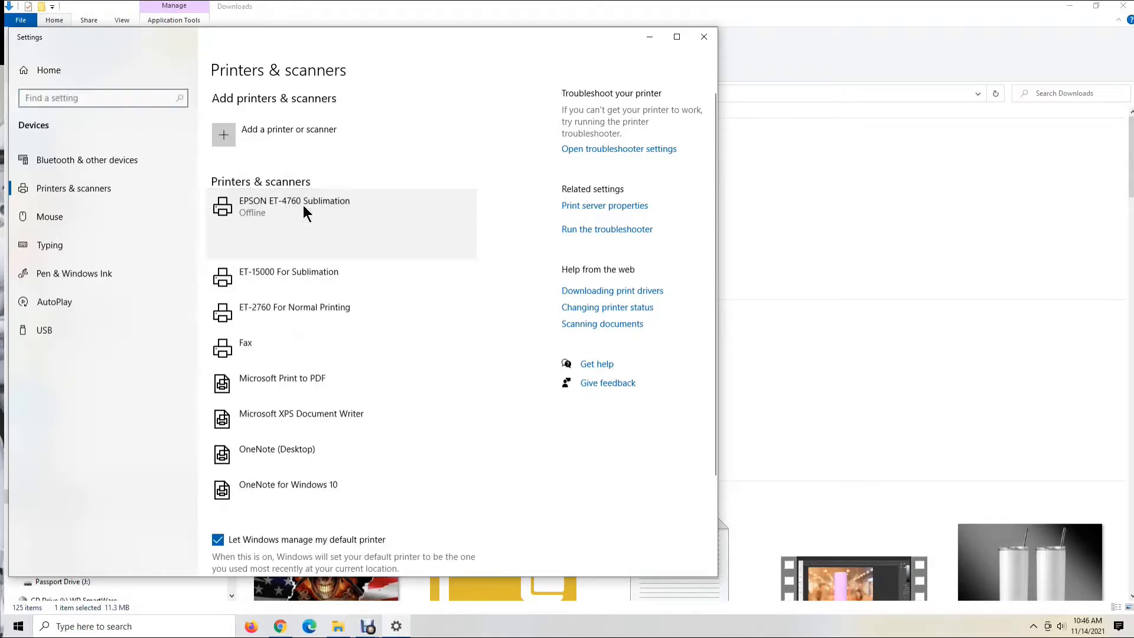
click(363, 244)
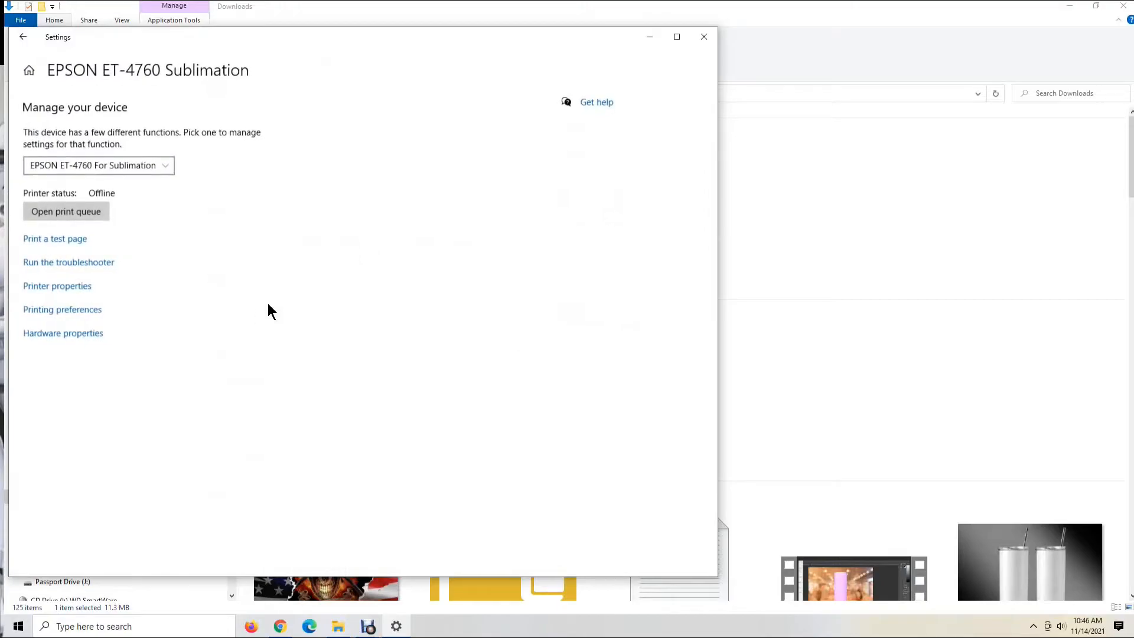
click(64, 312)
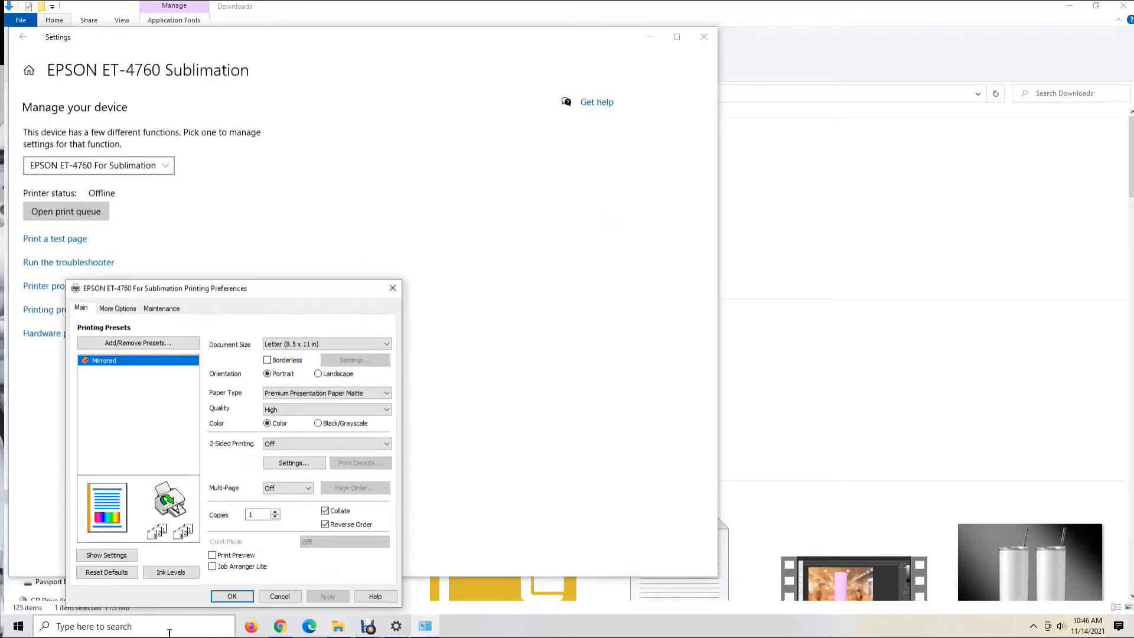
drag(281, 289, 524, 69)
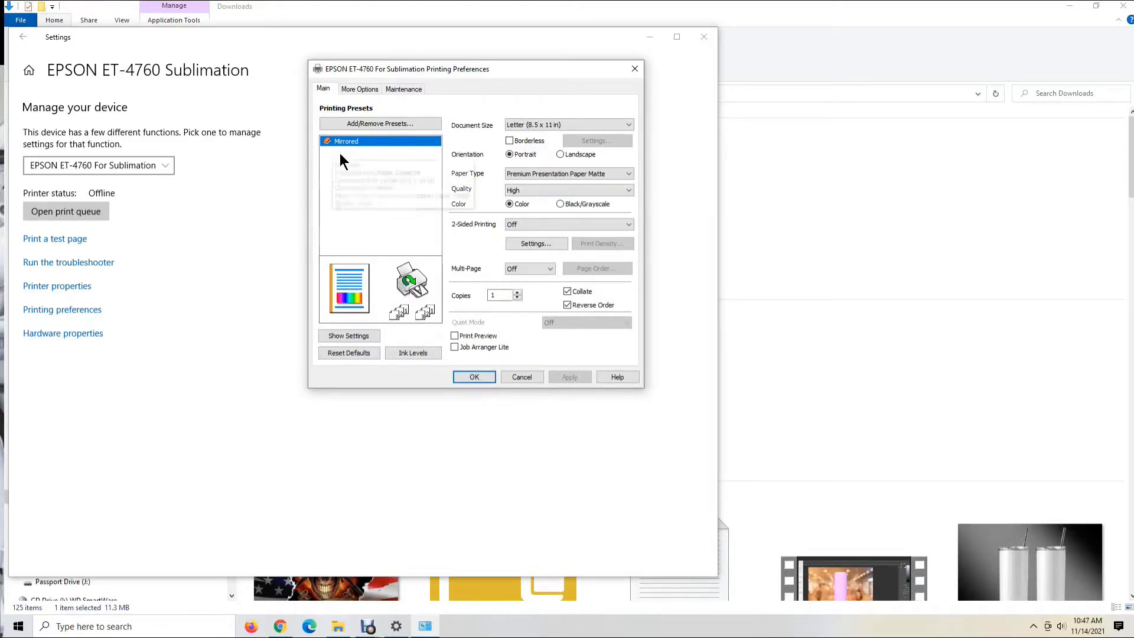
mouse_move(342, 142)
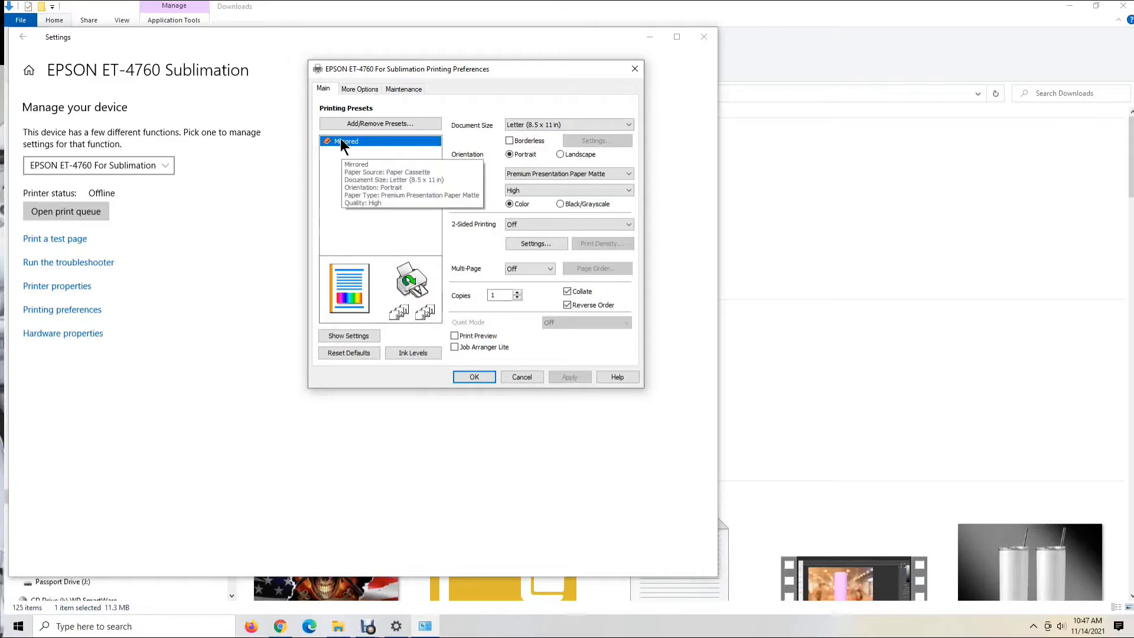
Reset the printing presets list to its defaults and delete the Mirrored custom preset
click(367, 123)
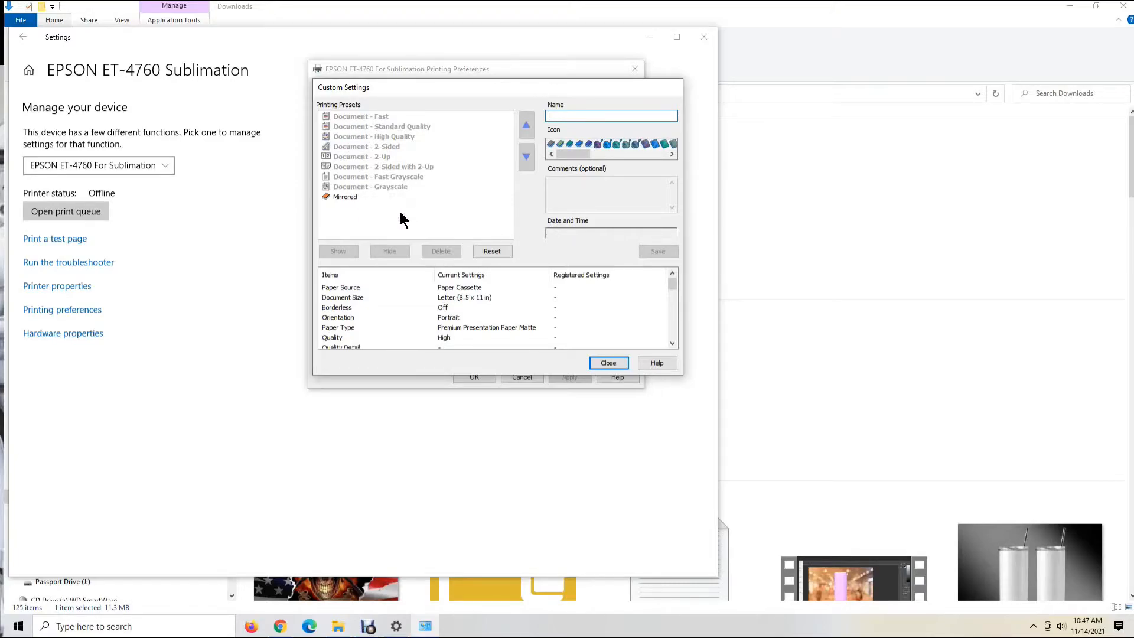
click(493, 251)
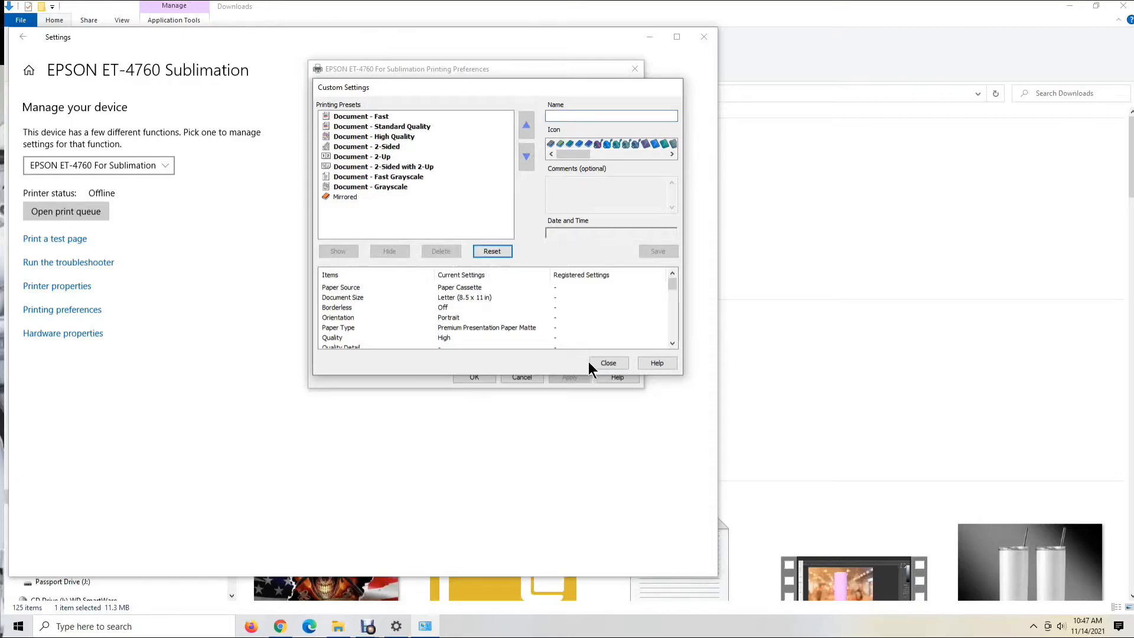
click(340, 197)
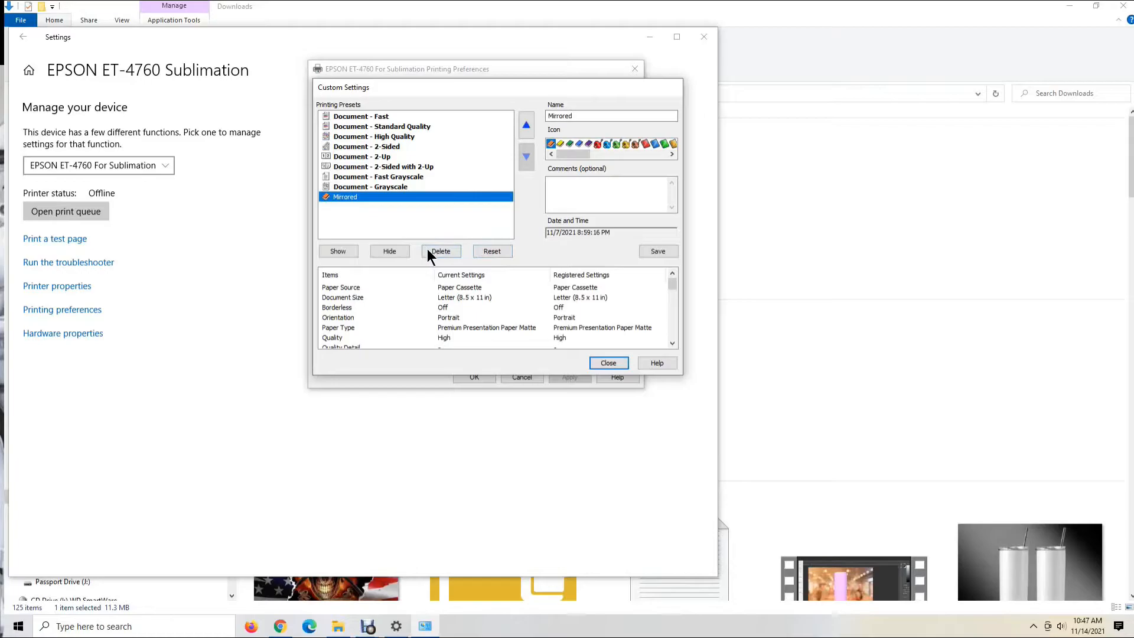
click(431, 251)
click(568, 352)
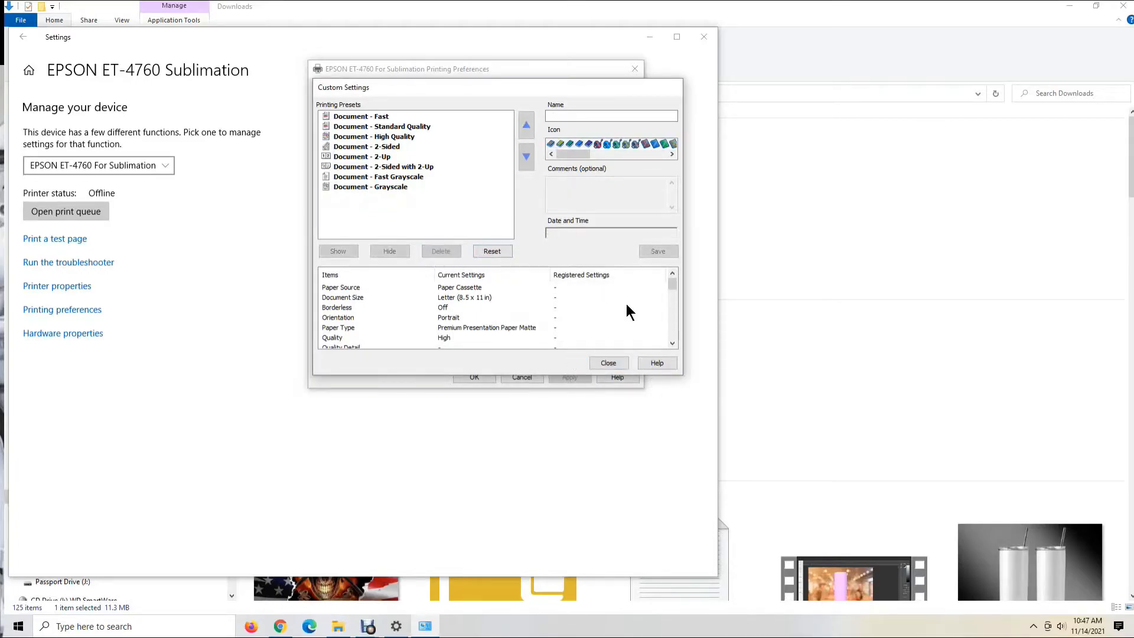
click(600, 363)
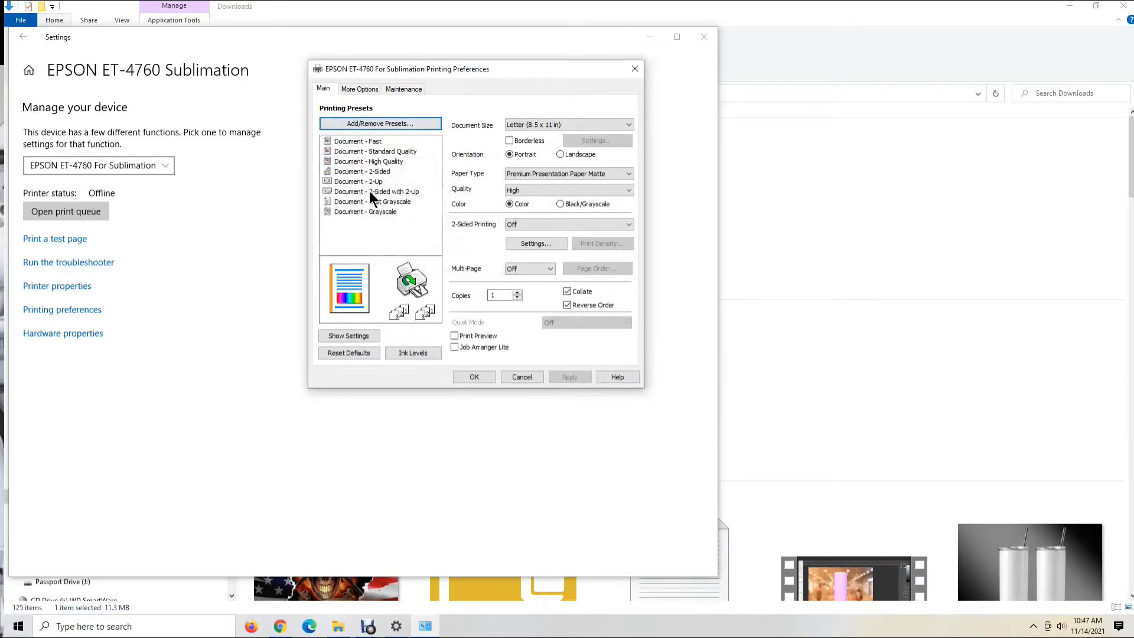
Hide the printing presets Document - Fast, Standard Quality, High Quality, 2-Sided and 2-Up
click(372, 124)
click(371, 117)
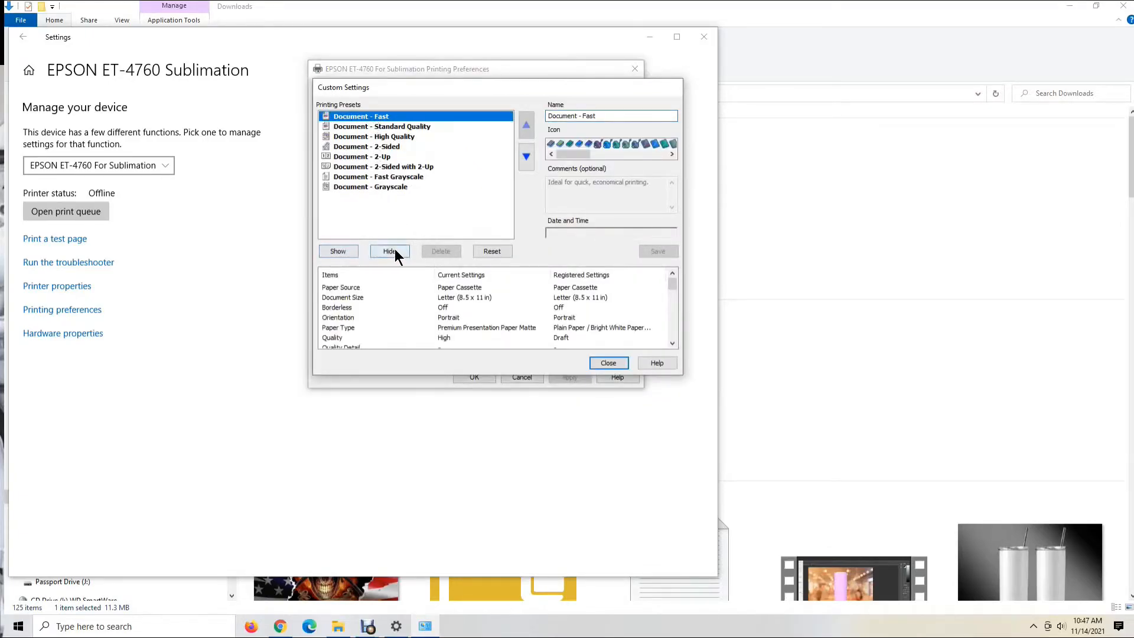
click(394, 253)
click(387, 126)
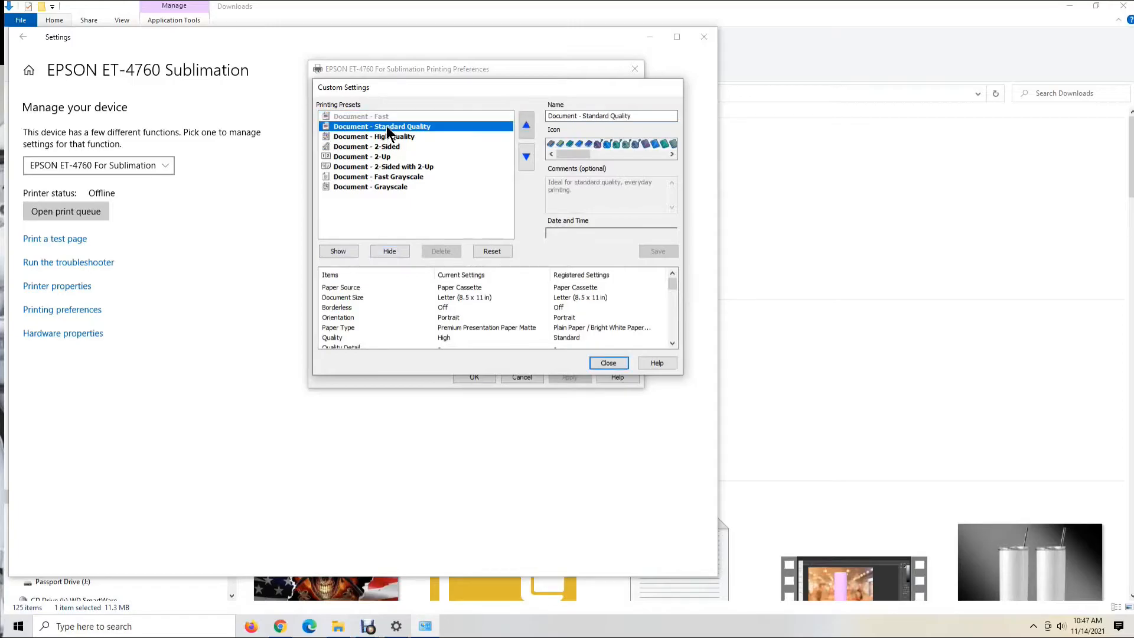
click(387, 251)
click(390, 136)
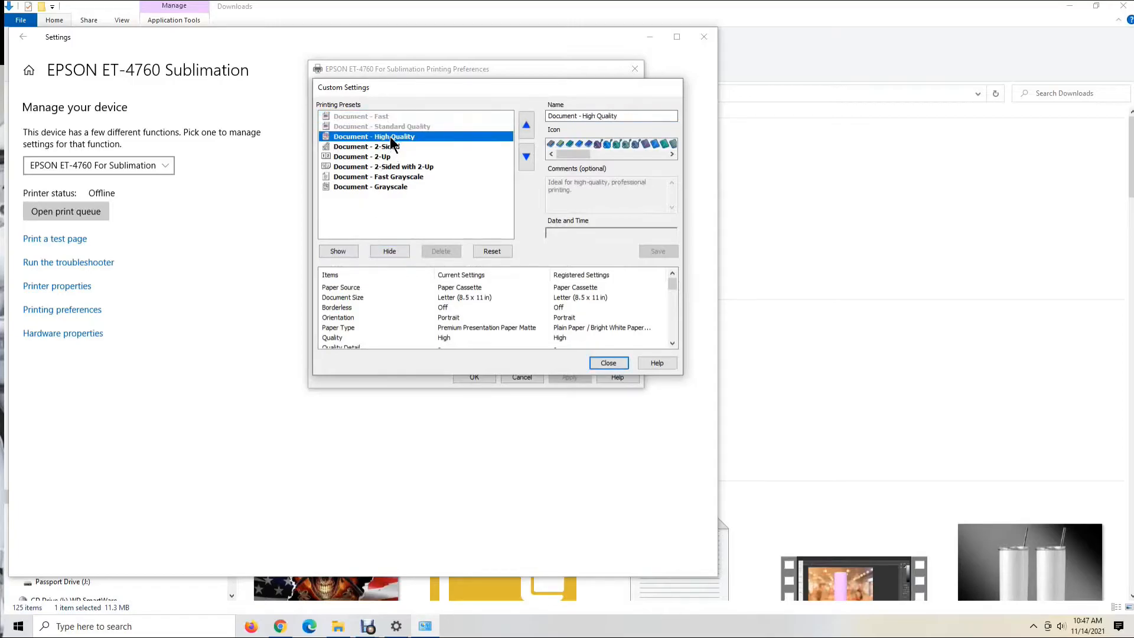
click(387, 252)
click(378, 147)
click(389, 250)
click(380, 157)
click(387, 252)
Hide the remaining presets Document - 2-Sided with 2-Up, Fast Grayscale and Grayscale, and close the custom settings
click(381, 176)
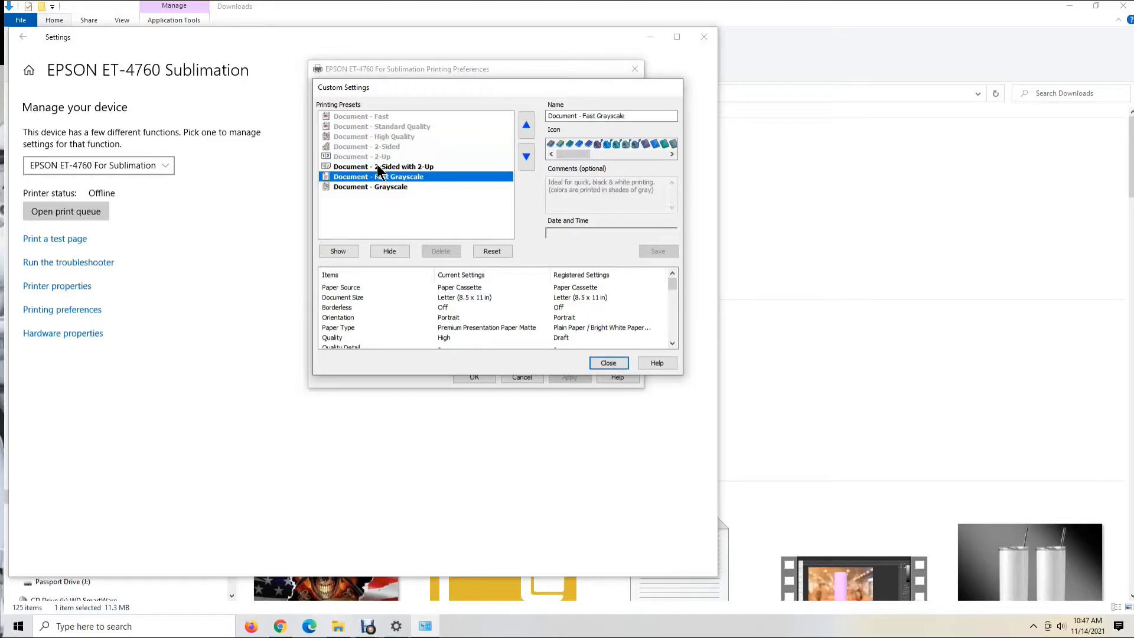
click(377, 167)
click(390, 252)
click(389, 177)
click(383, 250)
click(385, 188)
click(384, 251)
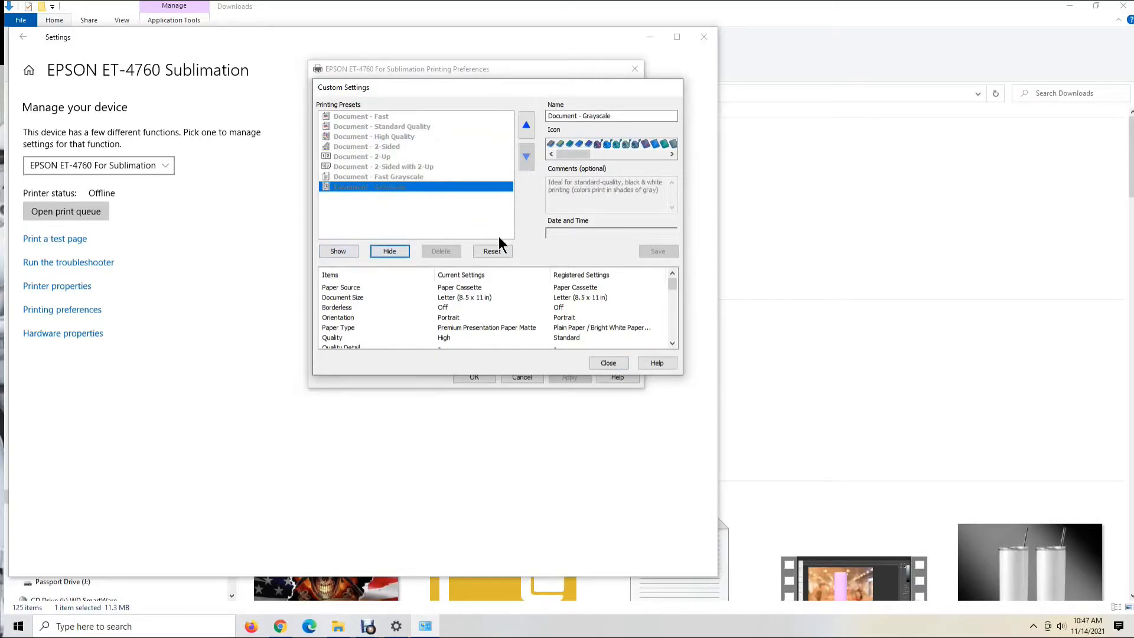
click(607, 363)
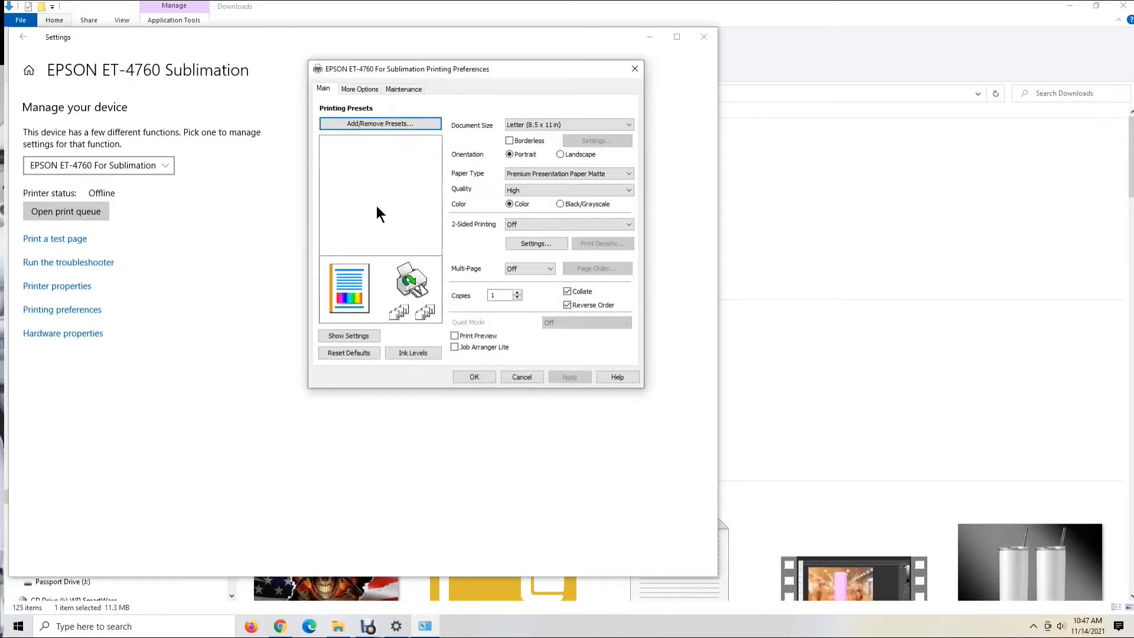
click(356, 123)
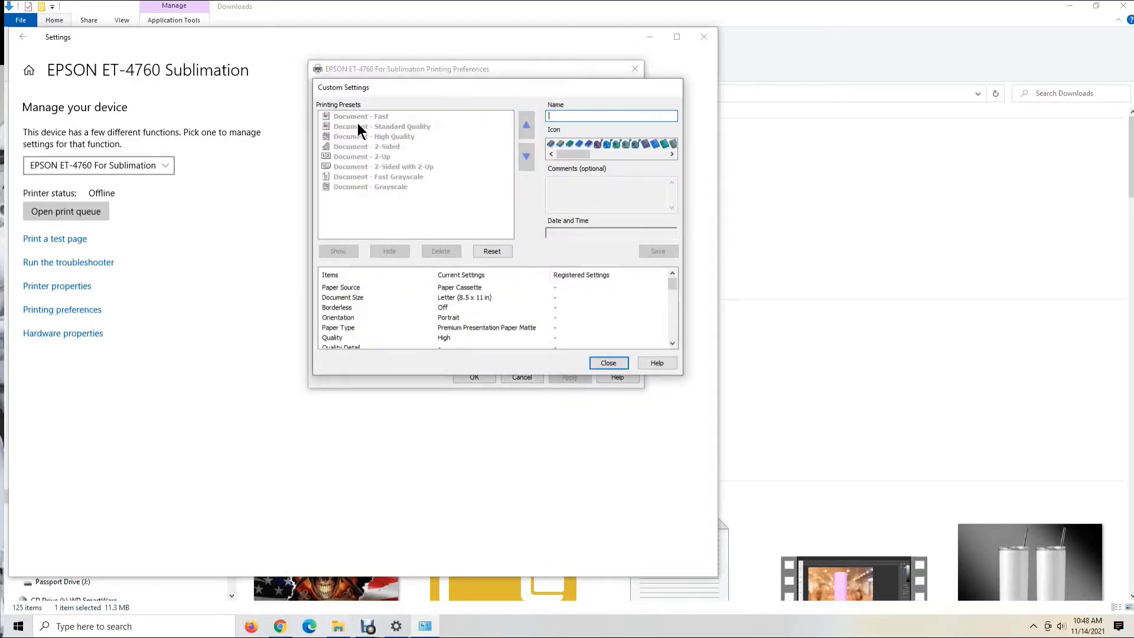
click(579, 115)
text(Mi)
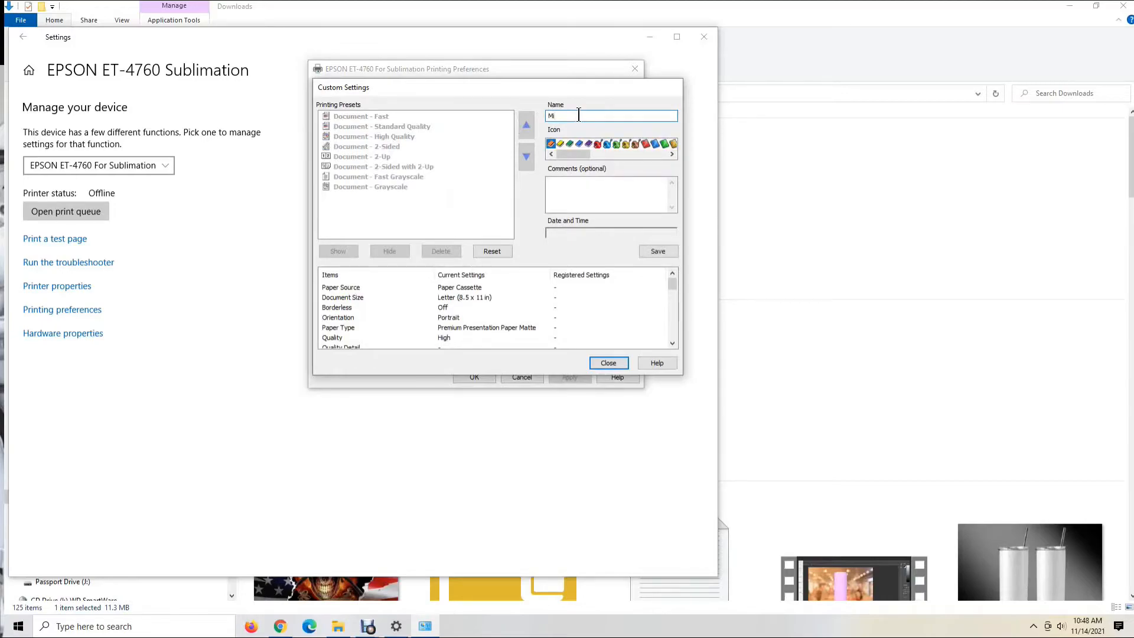
text(rrored)
click(609, 364)
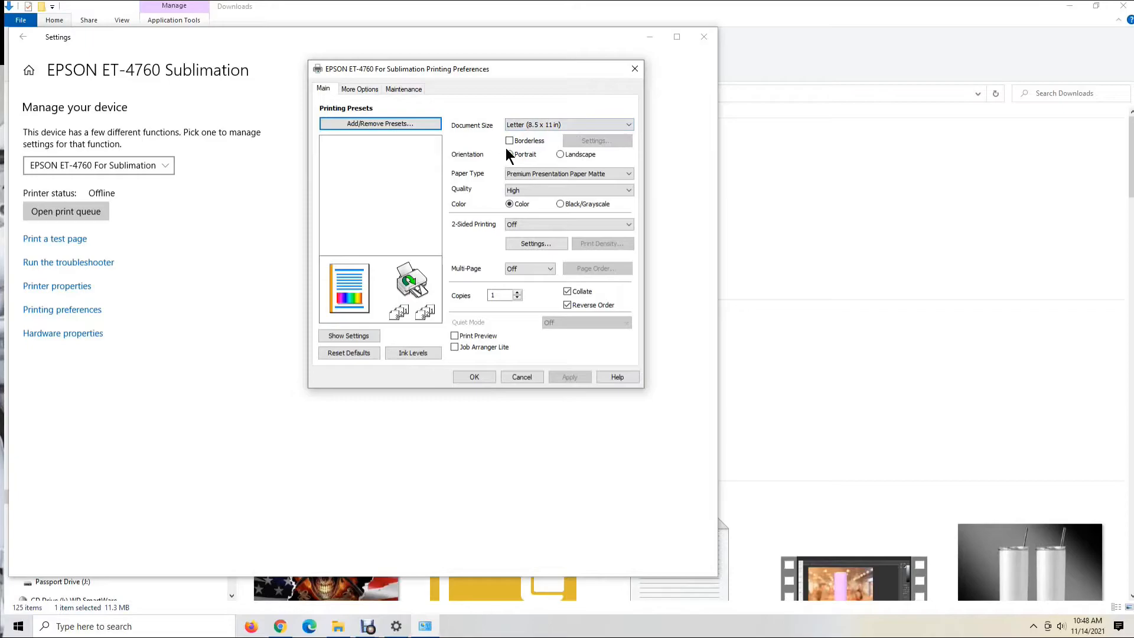
Set the paper type to Premium Presentation Paper Matte and the print quality to High
click(629, 176)
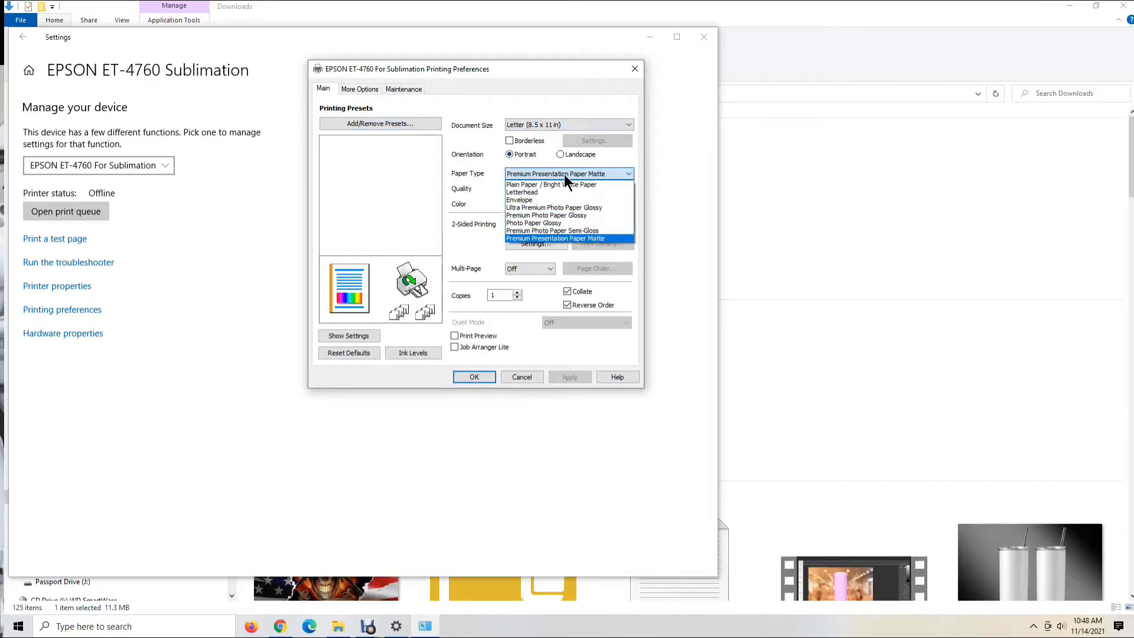
click(569, 238)
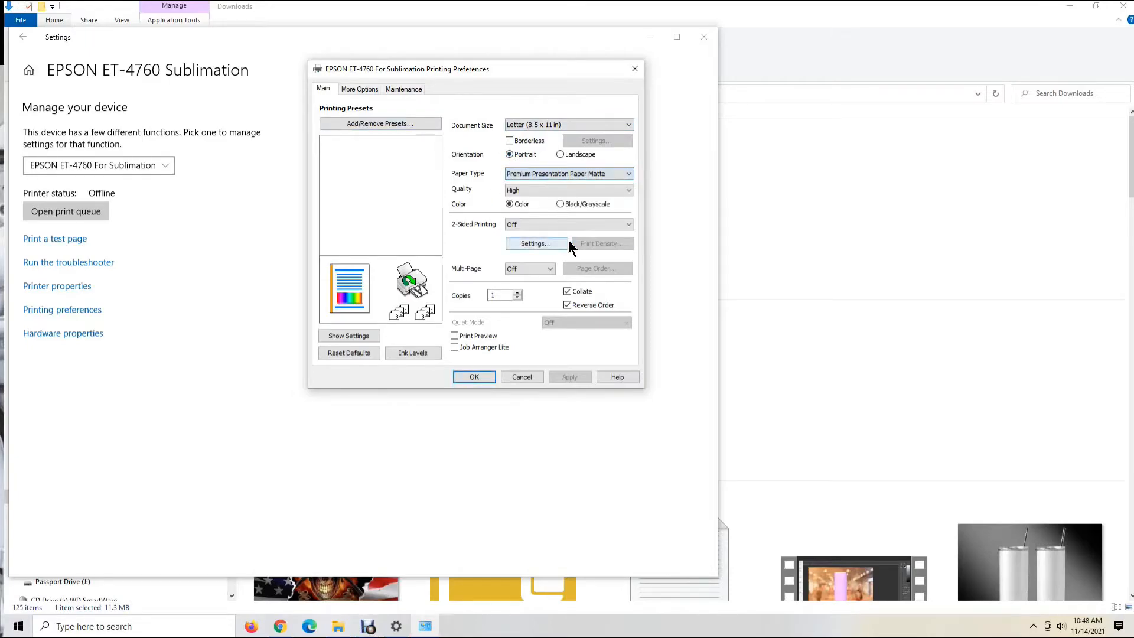
click(626, 189)
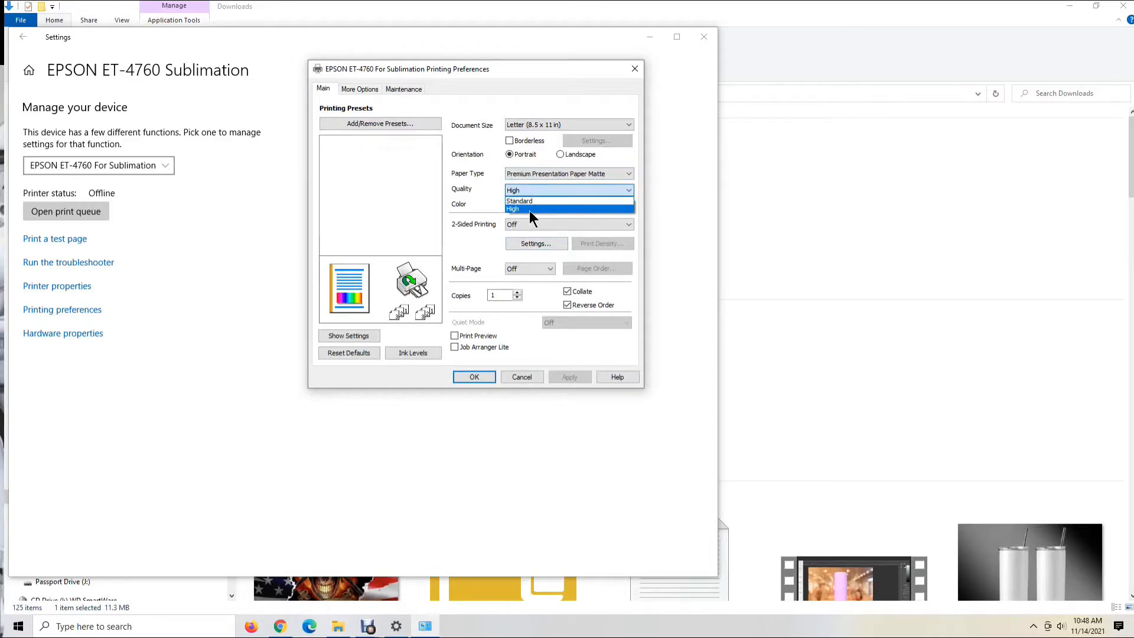
click(530, 215)
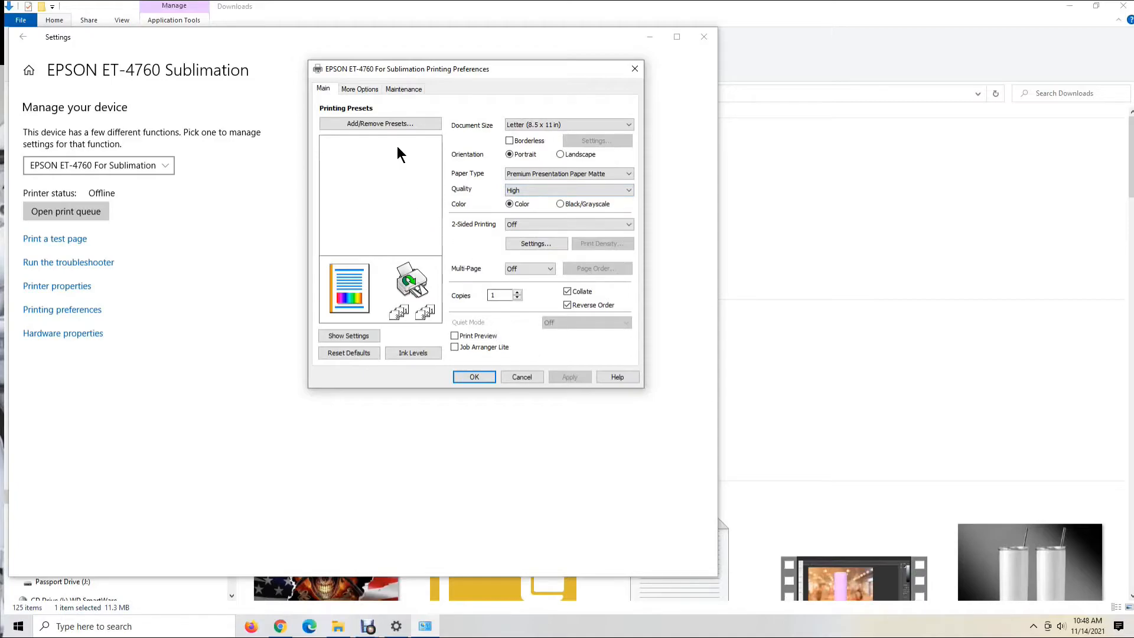
Set color correction to Custom in the additional print options and open its advanced color settings
click(363, 88)
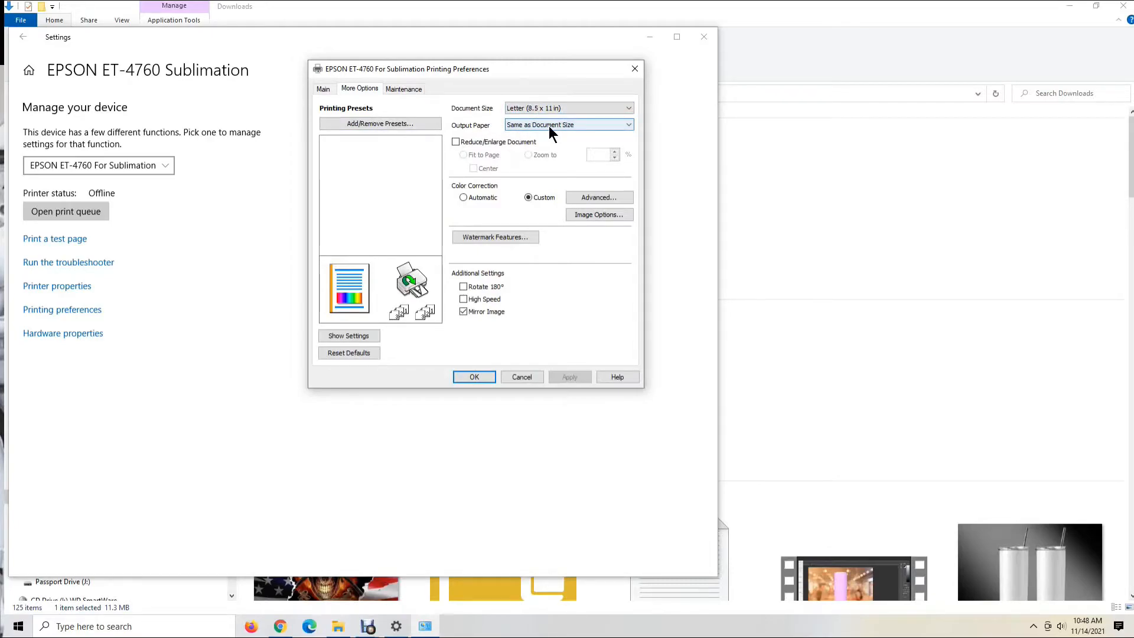
click(464, 198)
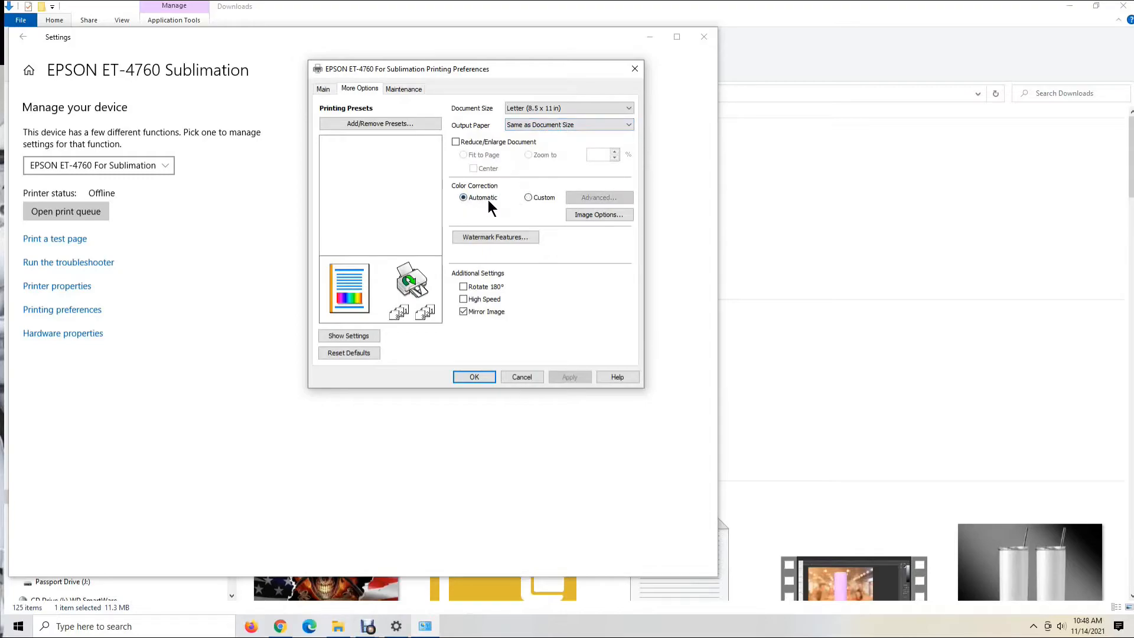
click(529, 199)
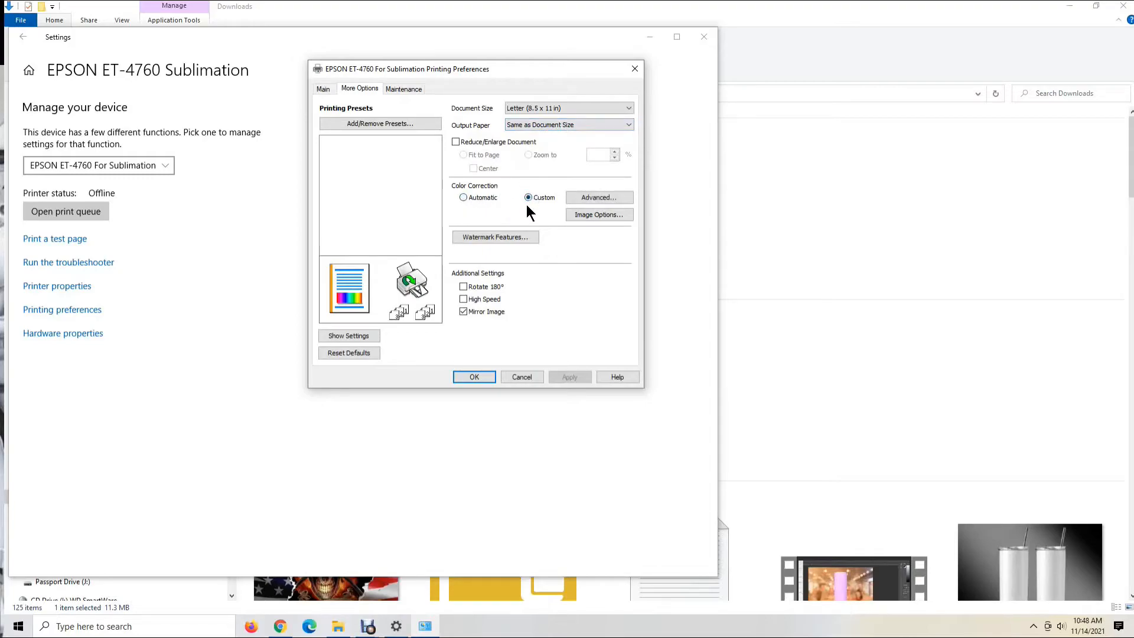
click(608, 200)
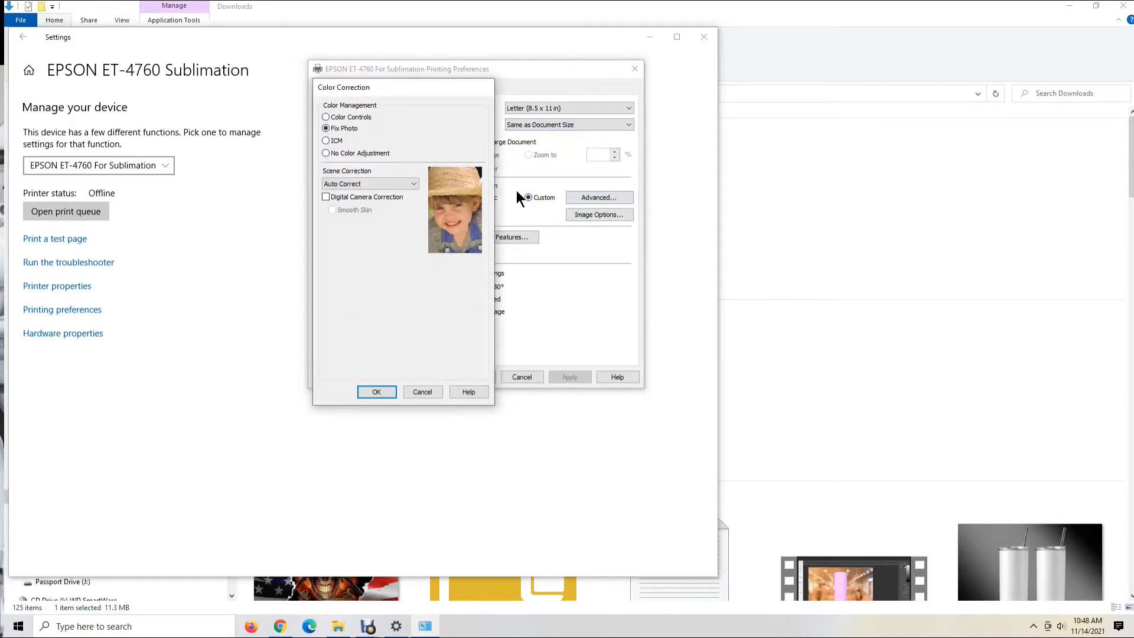
Try the Color Controls, Fix Photo, ICM and No Color Adjustment color management modes
click(326, 117)
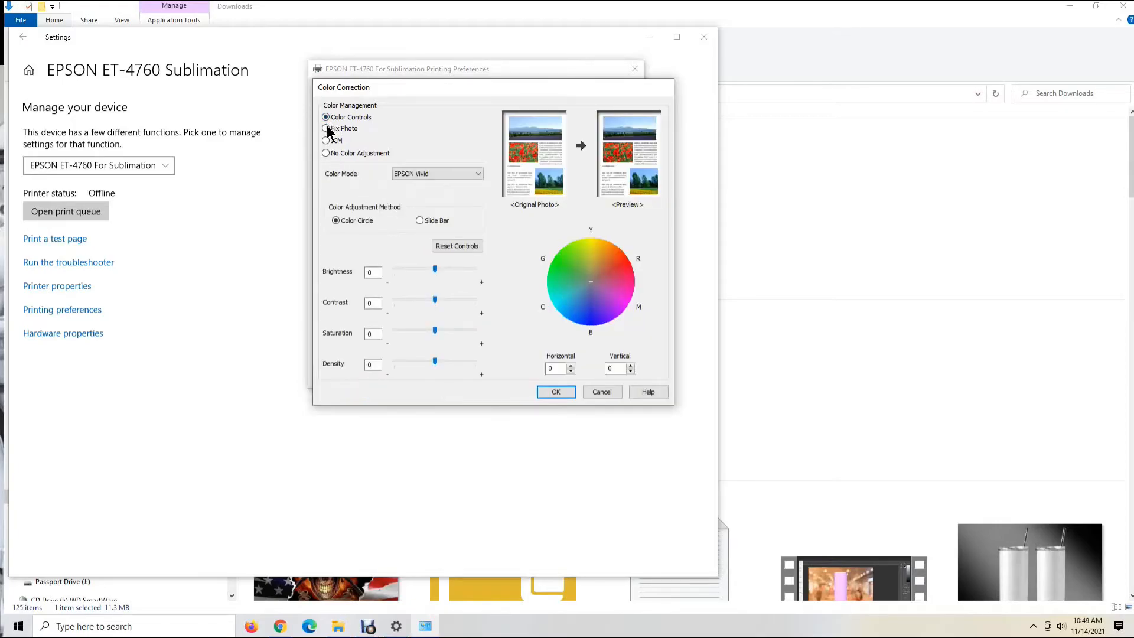
click(327, 129)
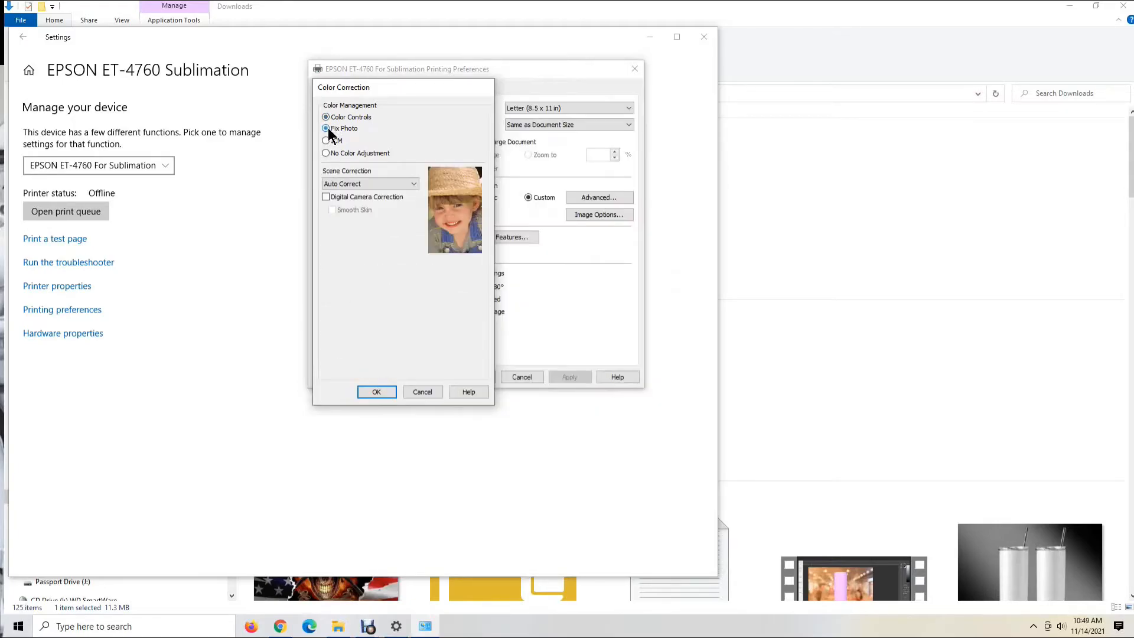
click(326, 141)
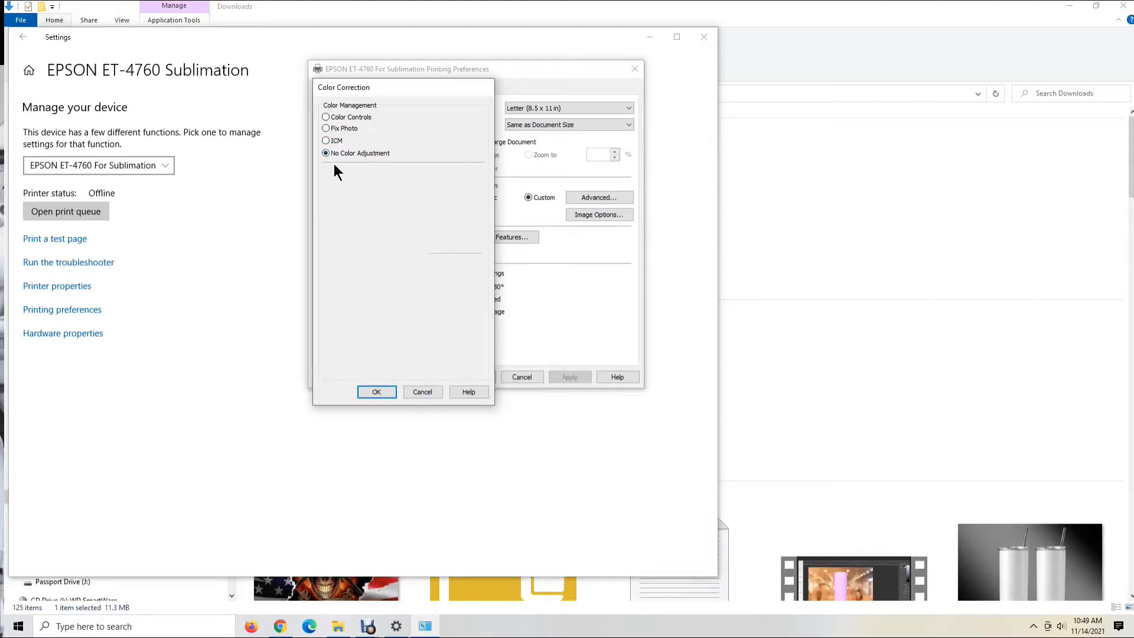
Try Color Controls with the Adobe RGB color mode, and switch color management to ICM for comparison
click(327, 117)
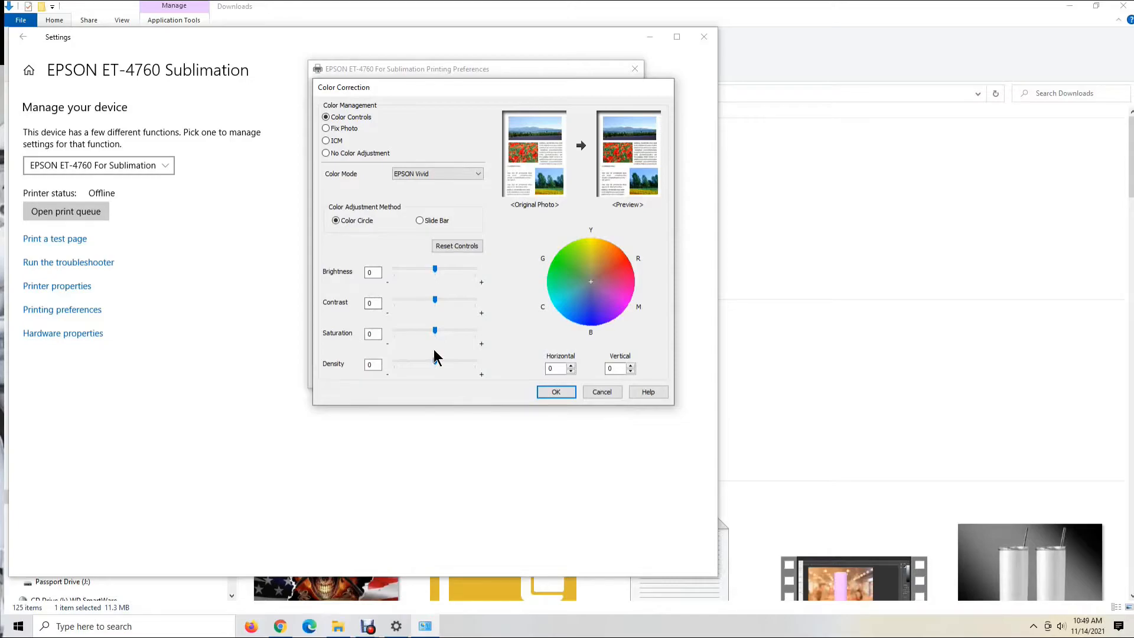
click(477, 174)
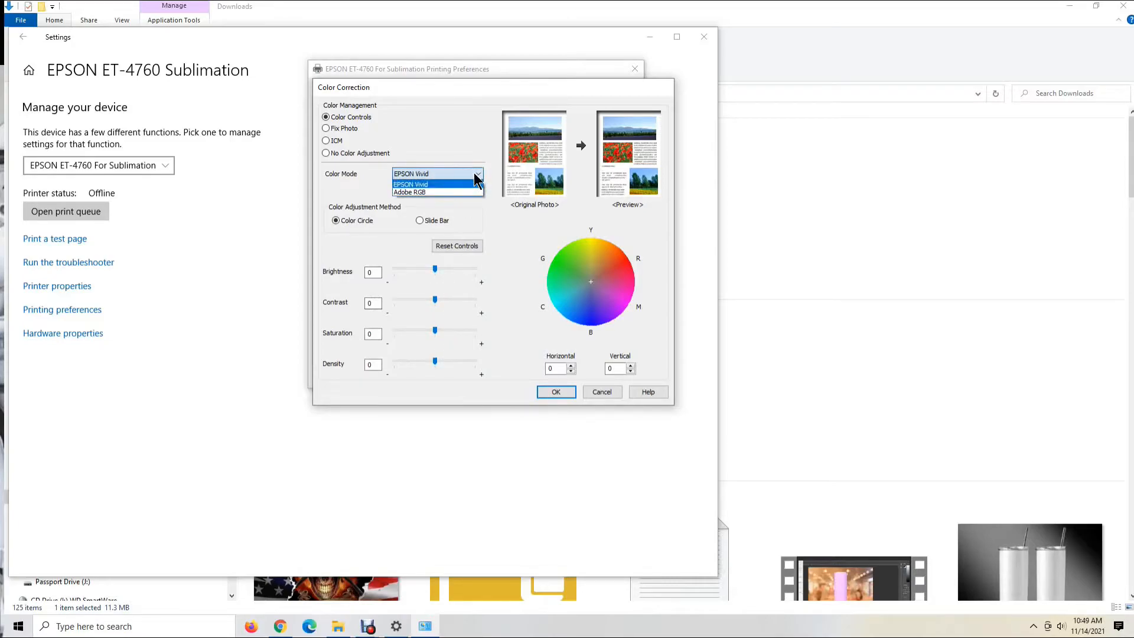
click(463, 192)
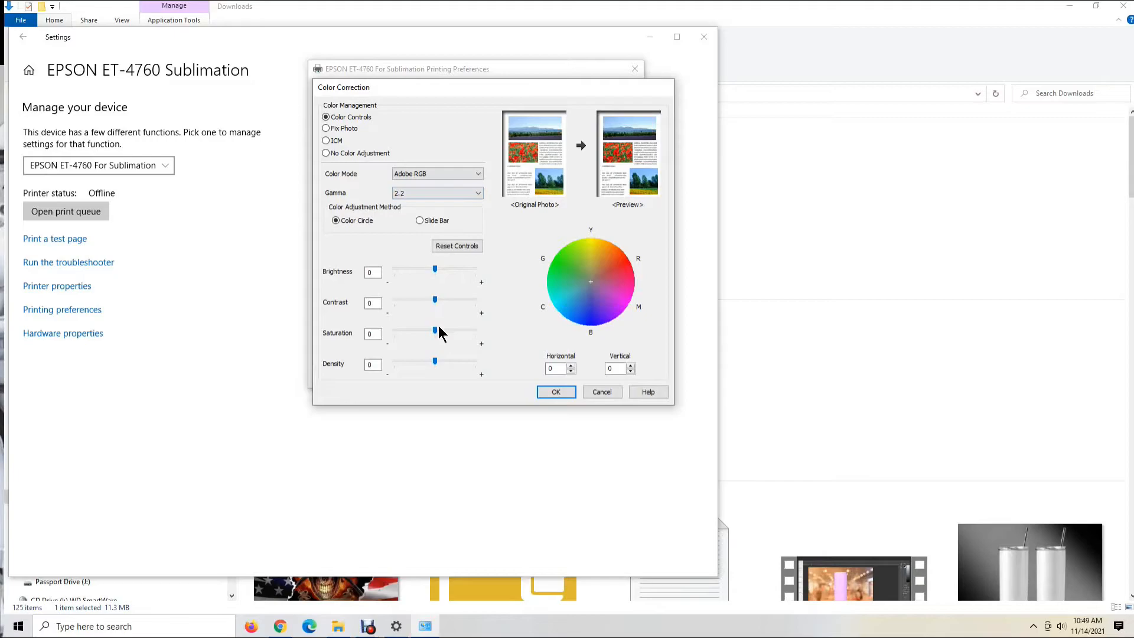
click(326, 142)
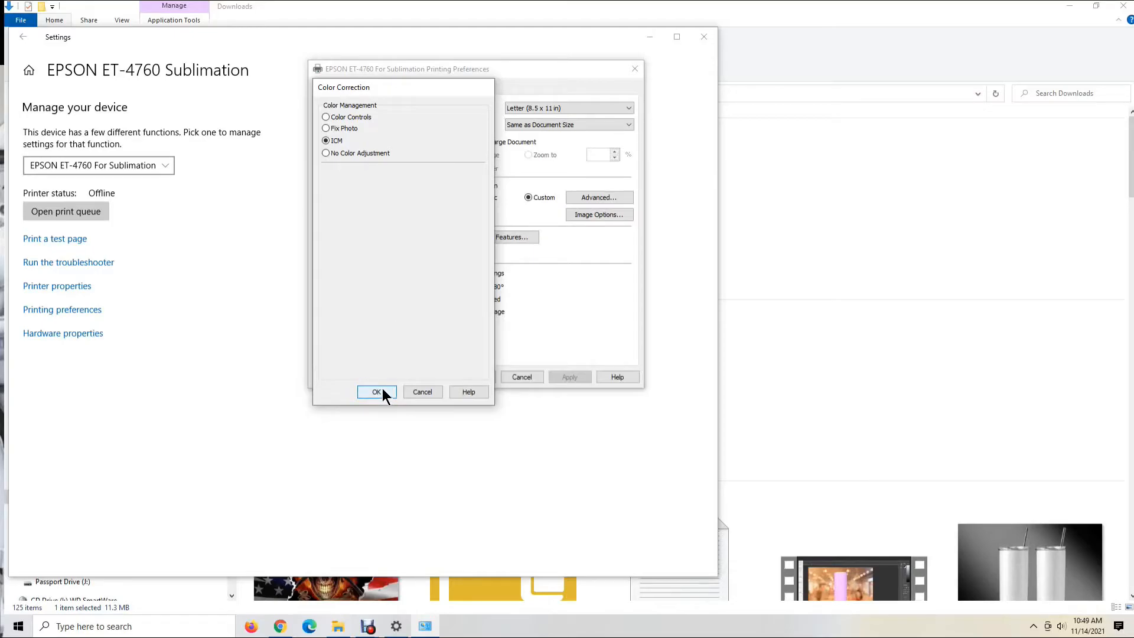
Try Color Controls again with the Adobe RGB color mode and a gamma of 2.2
click(327, 117)
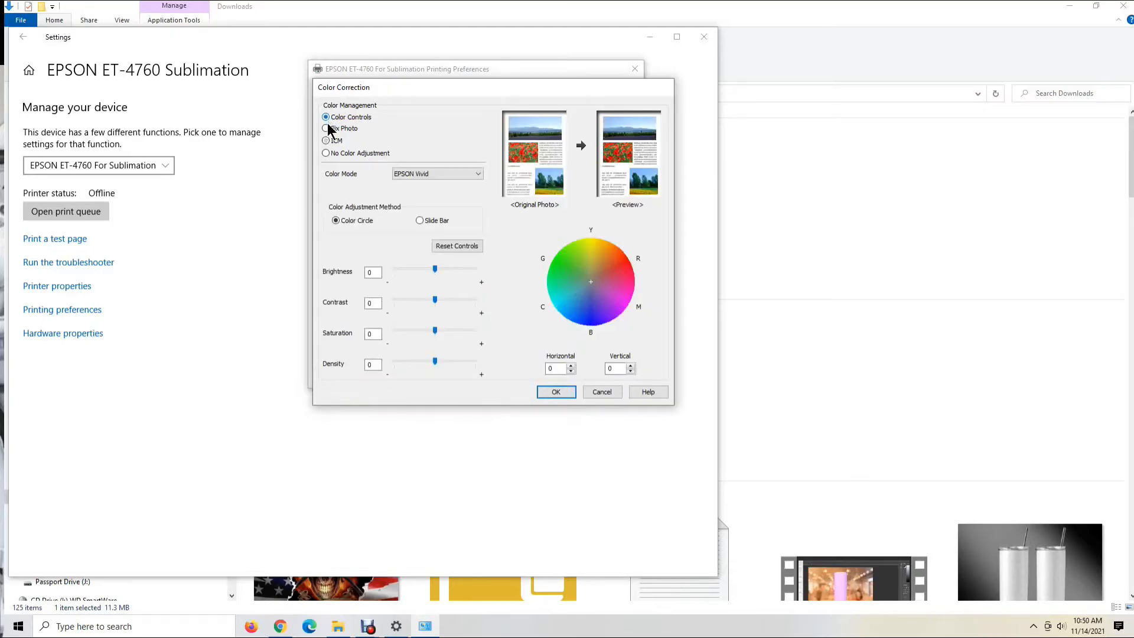
click(437, 174)
click(435, 194)
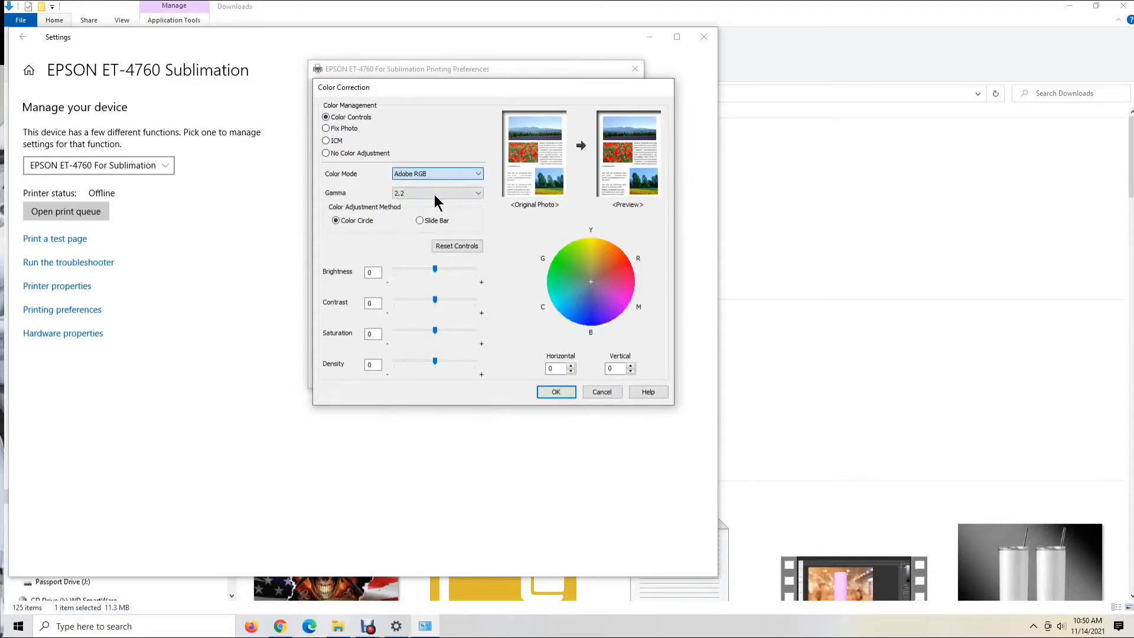
click(479, 195)
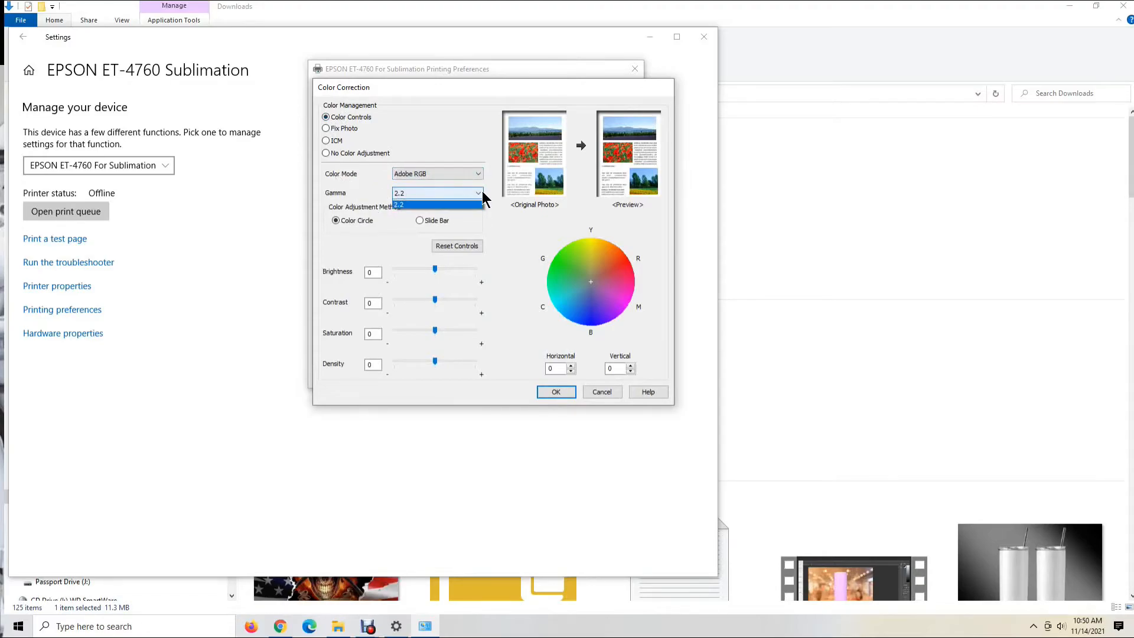
click(465, 193)
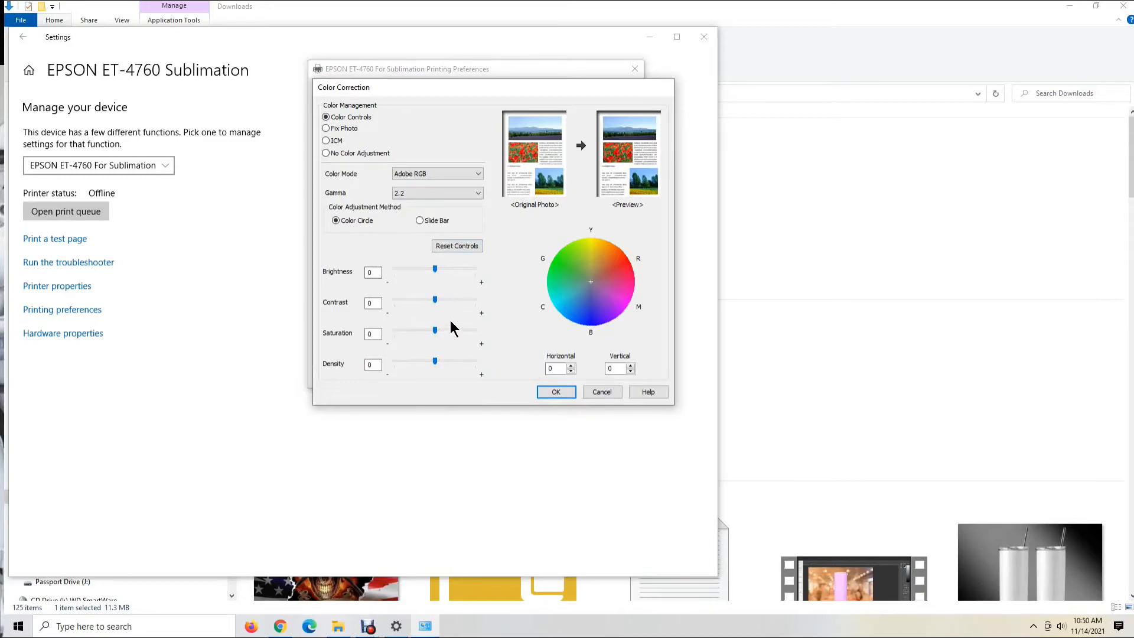
Set color management to ICM and accept the color correction settings
click(326, 141)
click(376, 392)
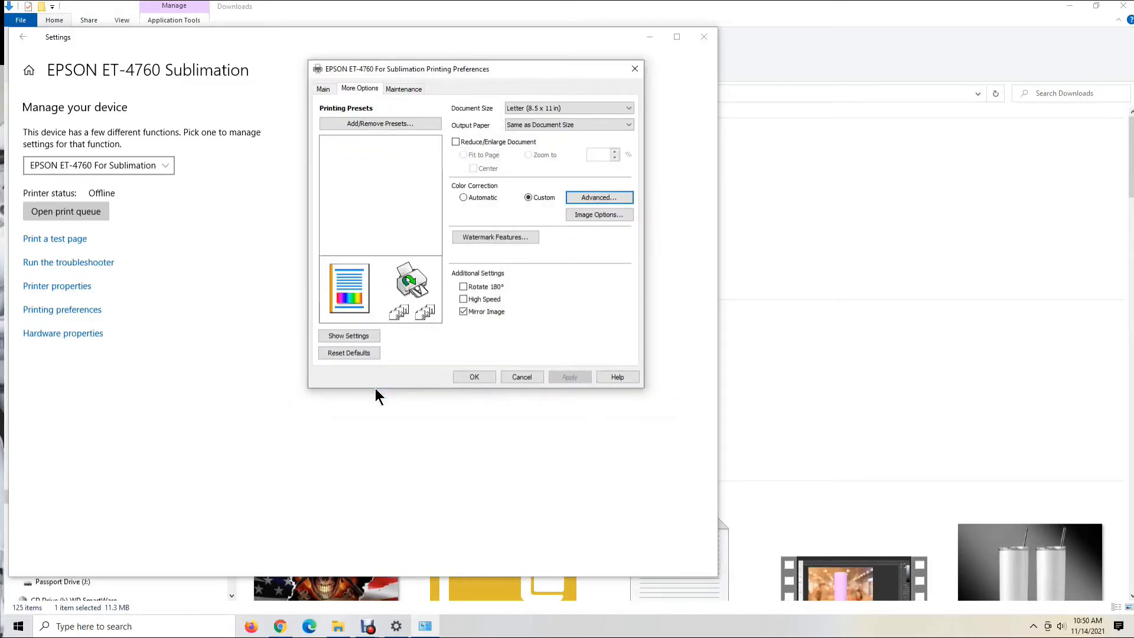
Make sure High Speed is disabled and Mirror Image is enabled, and save the printing preferences
click(463, 297)
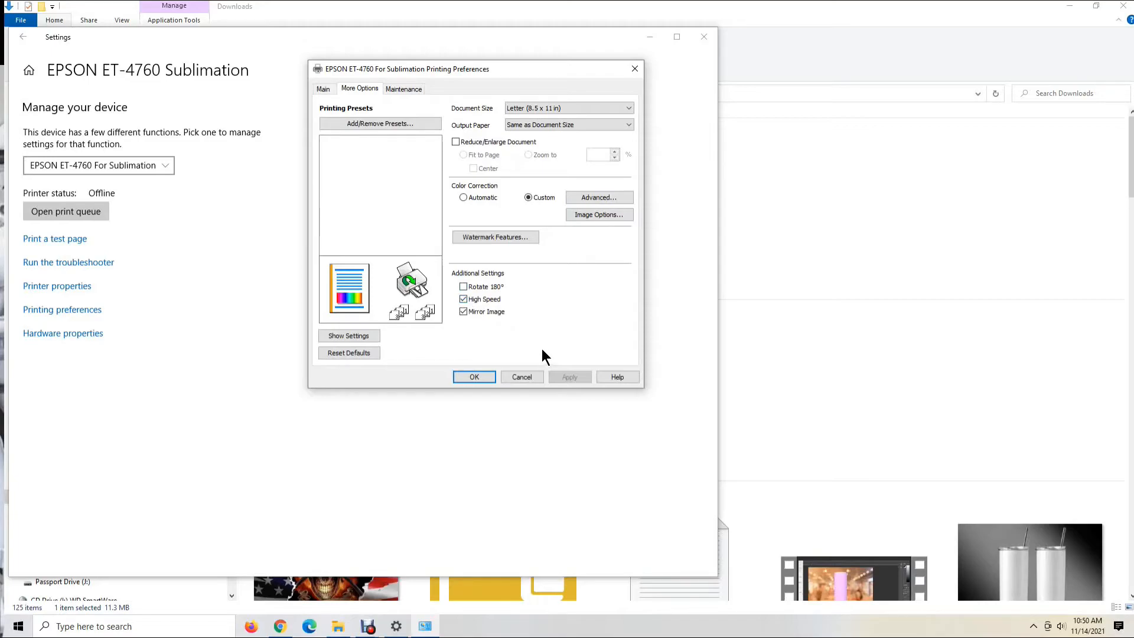
click(463, 299)
click(463, 311)
click(463, 312)
click(473, 378)
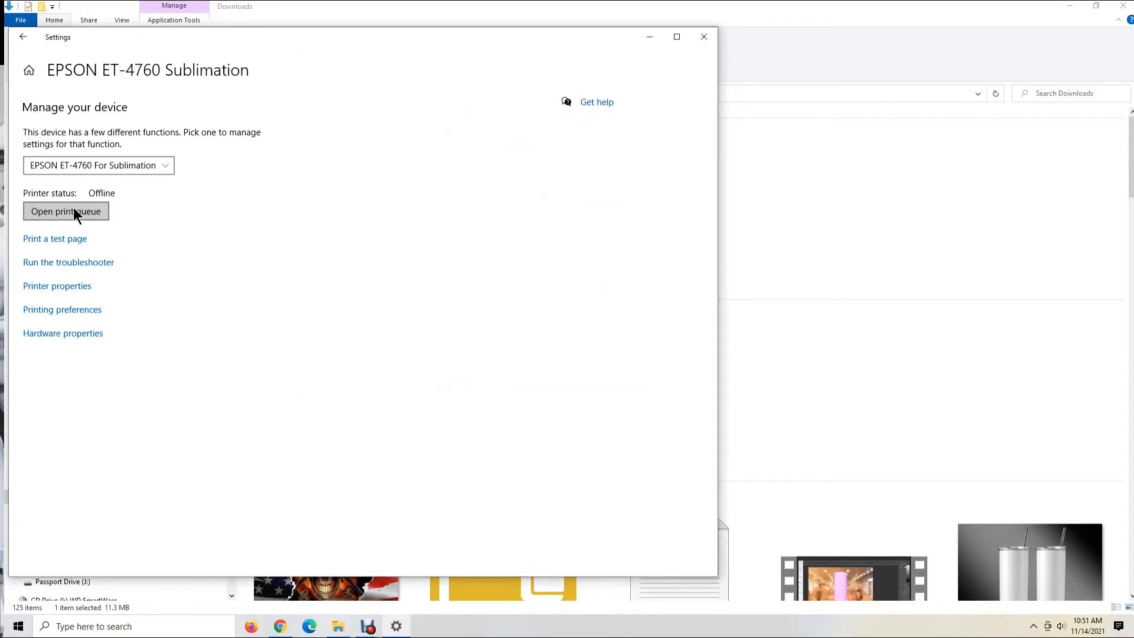
Reopen the ET-4760 printing preferences and save the current settings as a preset named Mirrored Image
click(50, 309)
drag(267, 288, 489, 102)
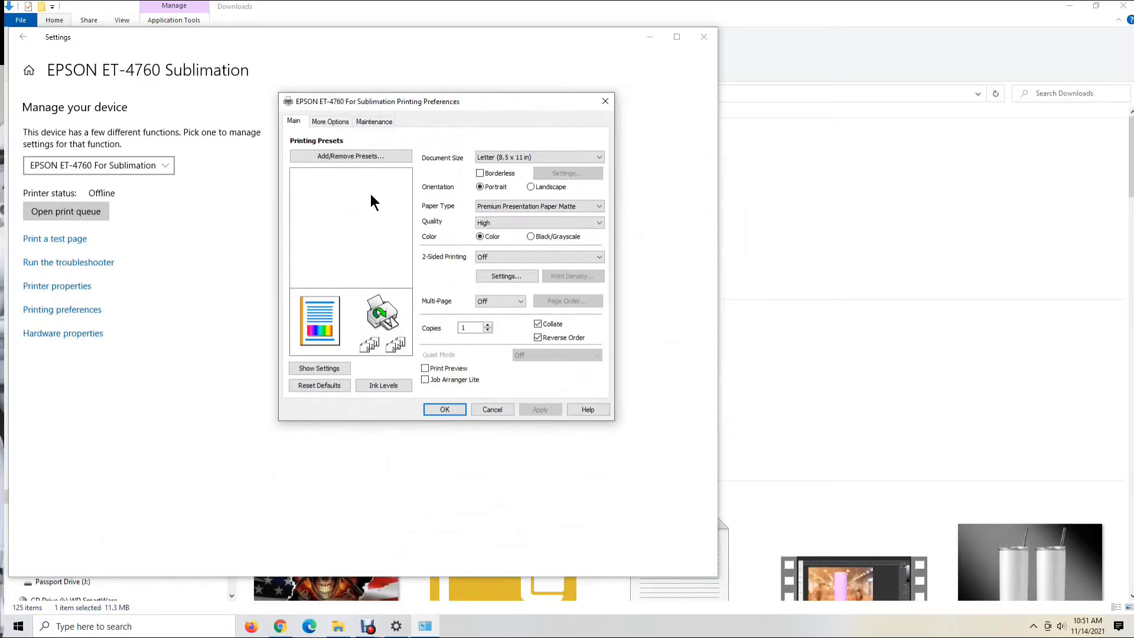
click(352, 157)
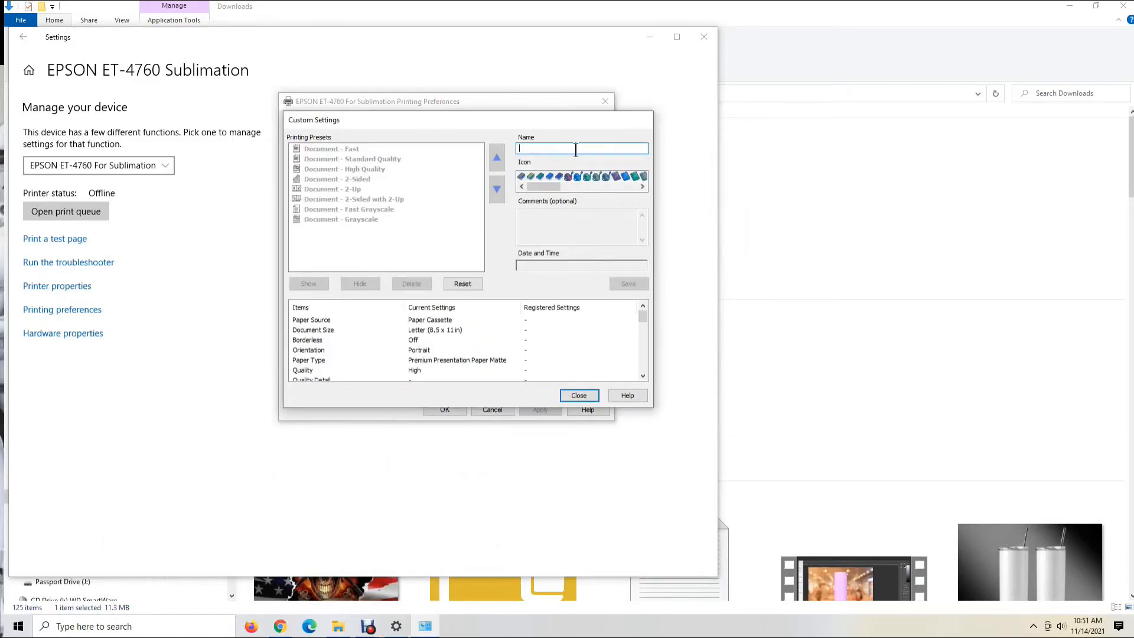
text(Mirr)
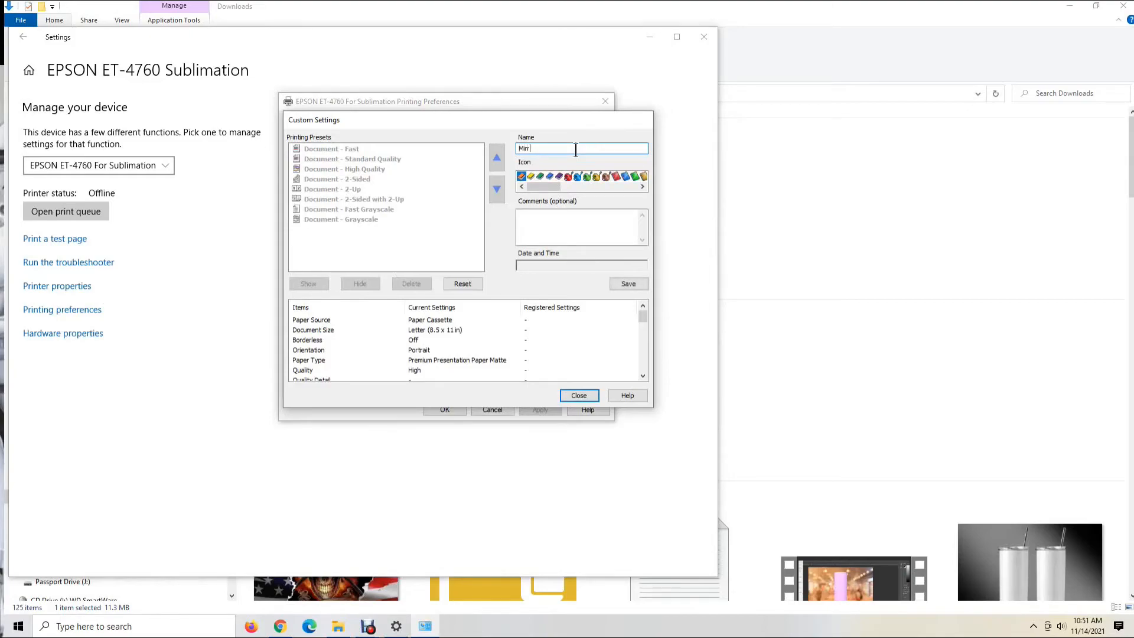
text(ored Image)
click(629, 284)
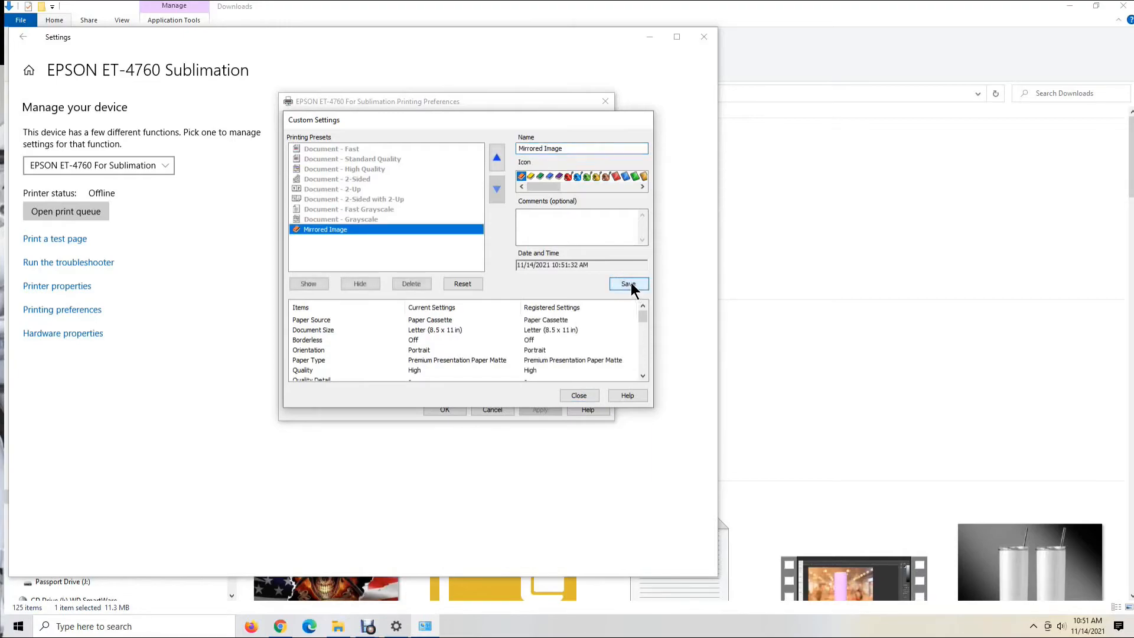
click(572, 395)
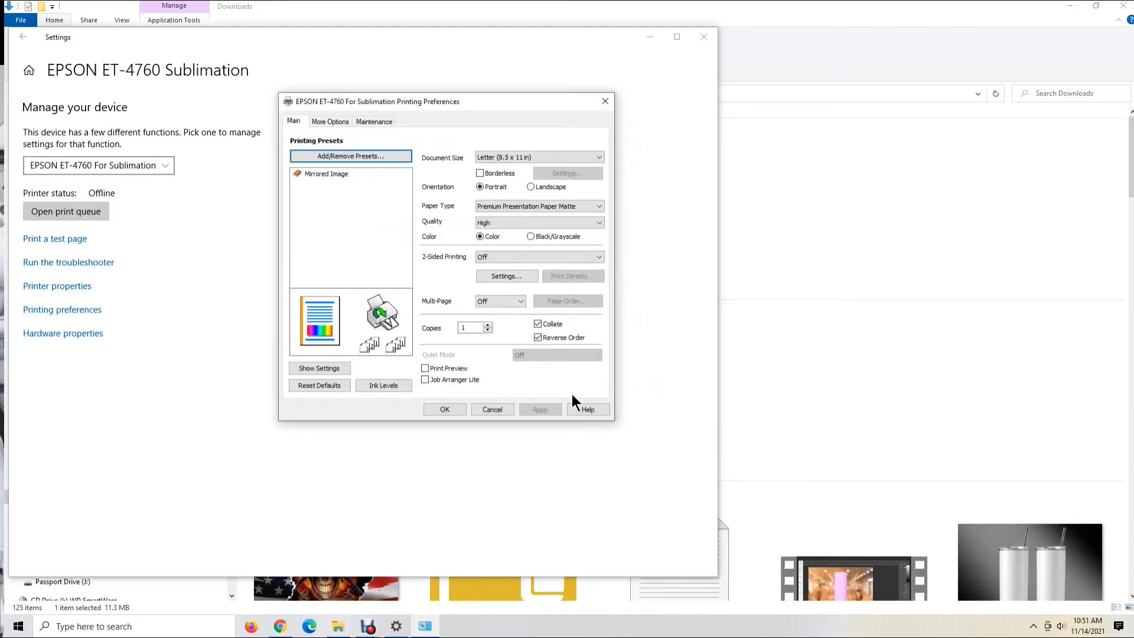
Apply the Mirrored Image preset, check that its color management uses ICM, and accept the printing preferences
mouse_move(321, 173)
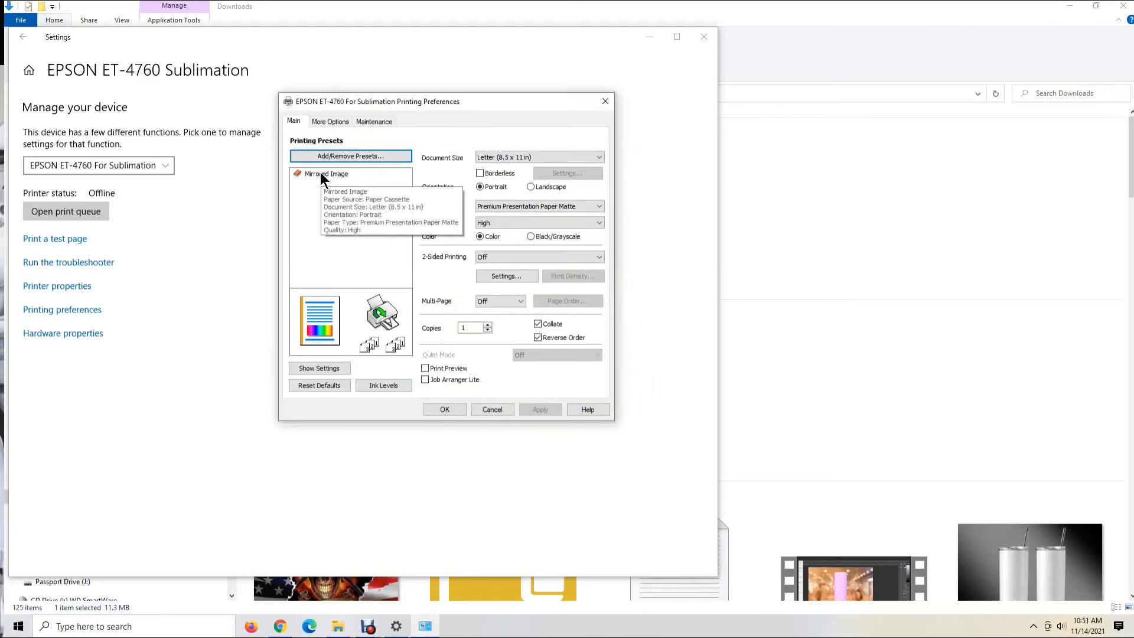
click(321, 175)
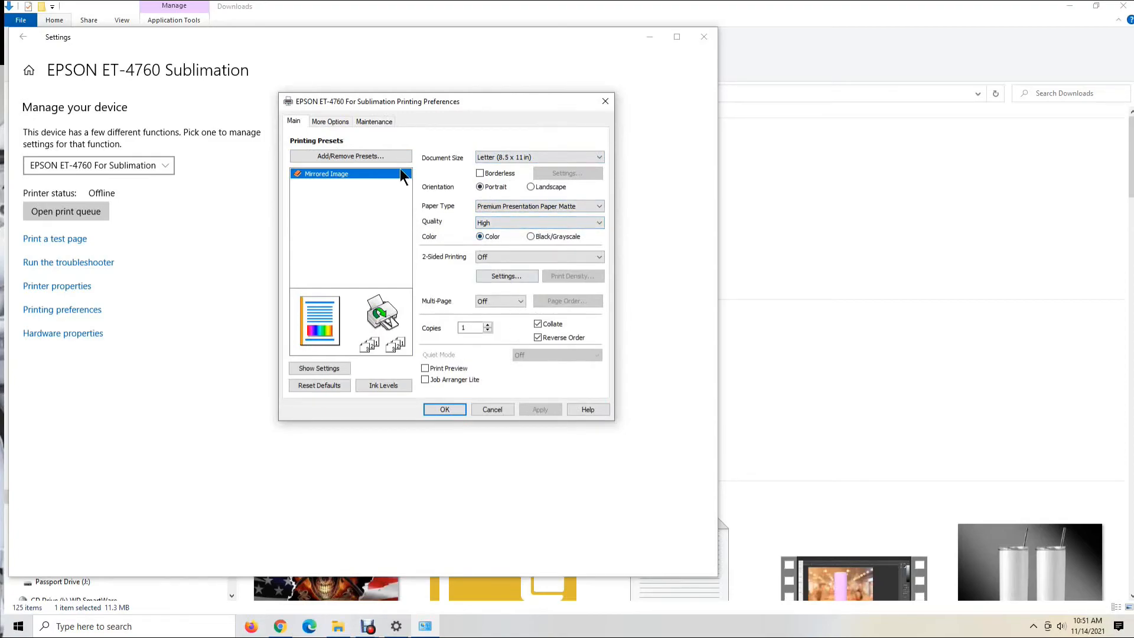
click(331, 122)
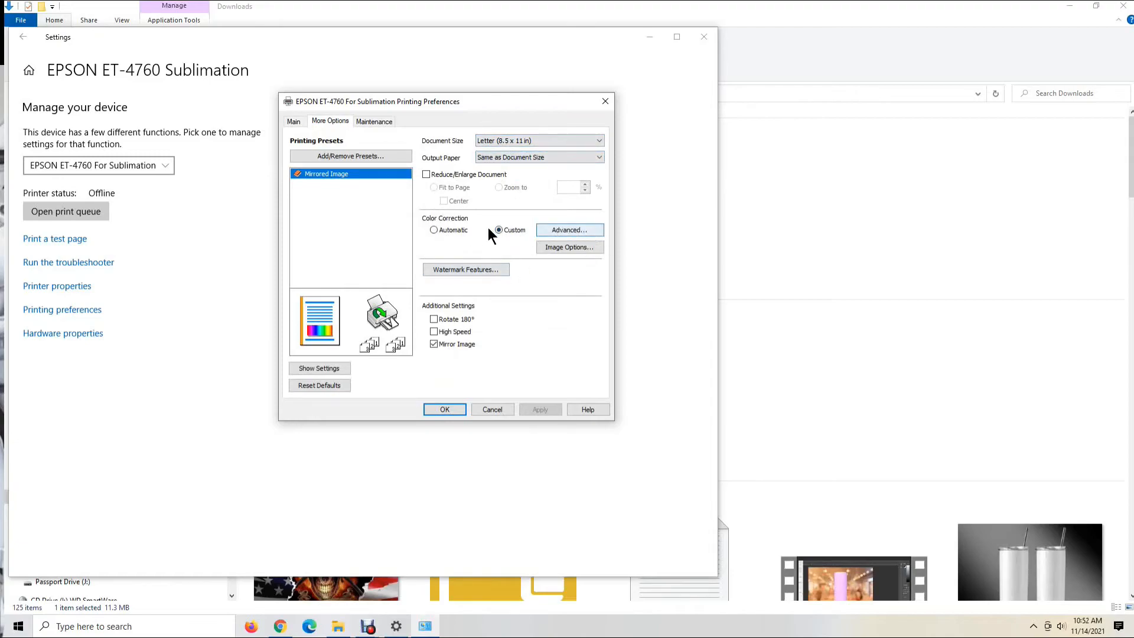
click(568, 231)
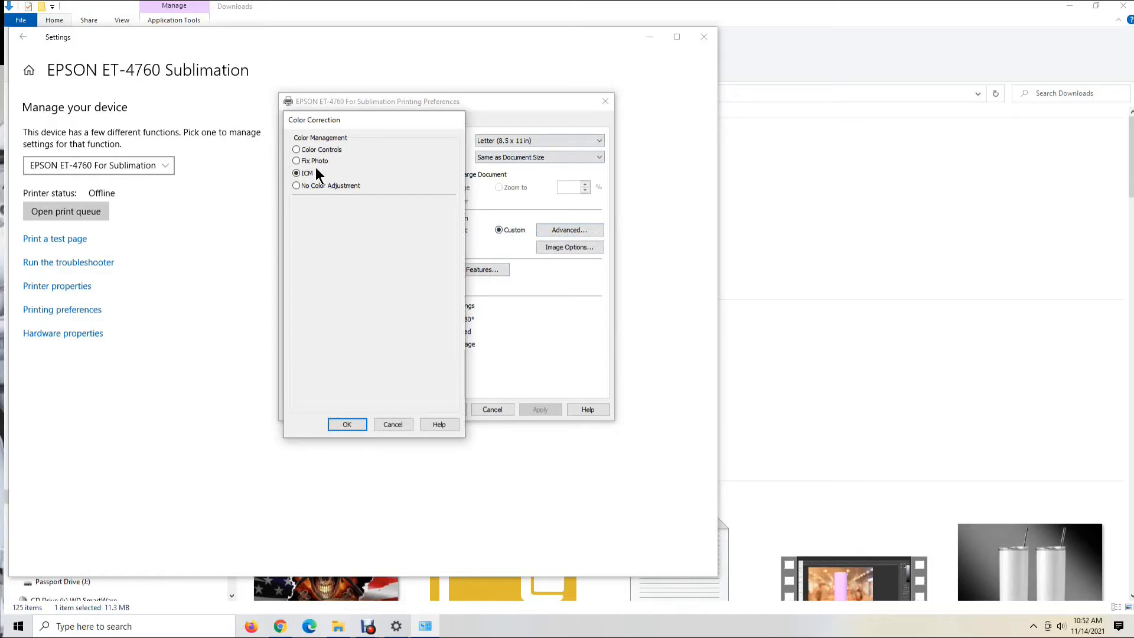
click(297, 150)
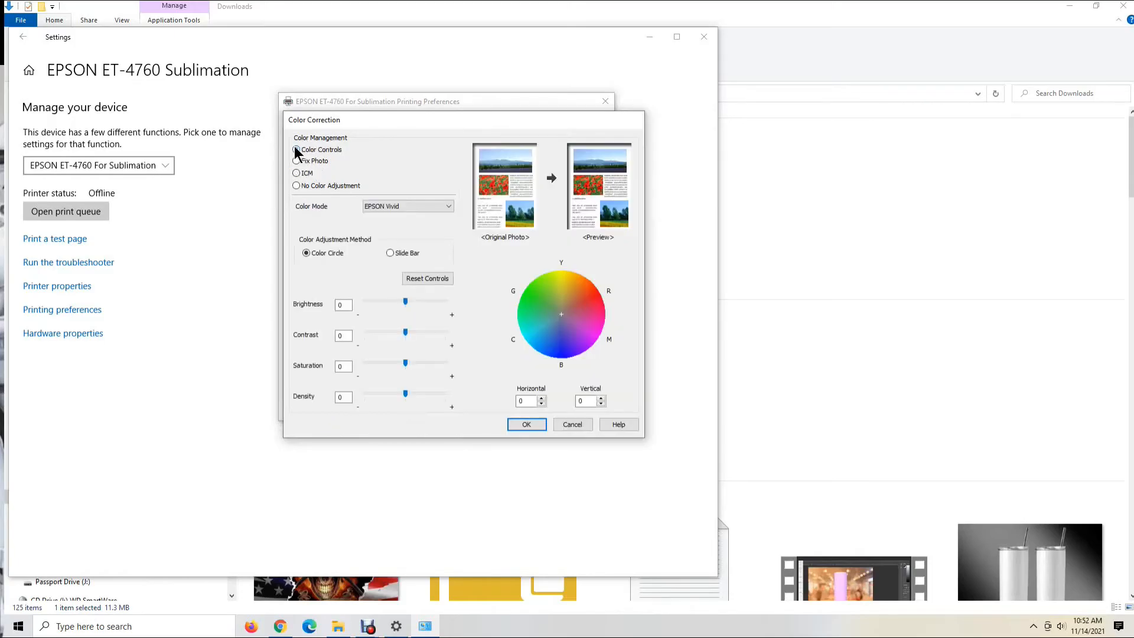
click(296, 174)
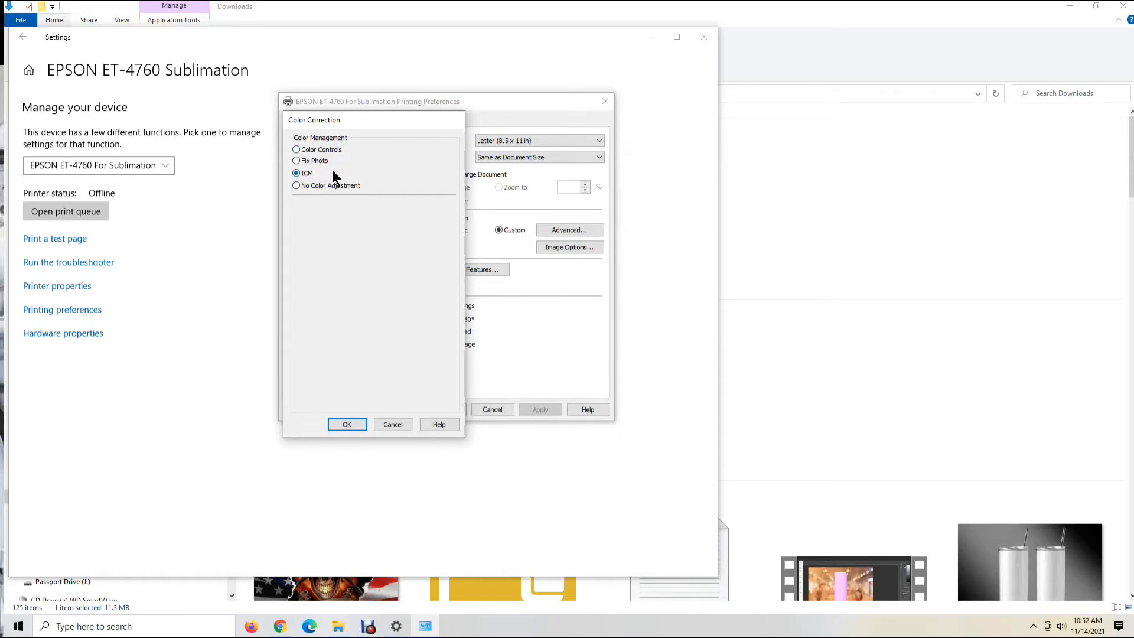
click(349, 425)
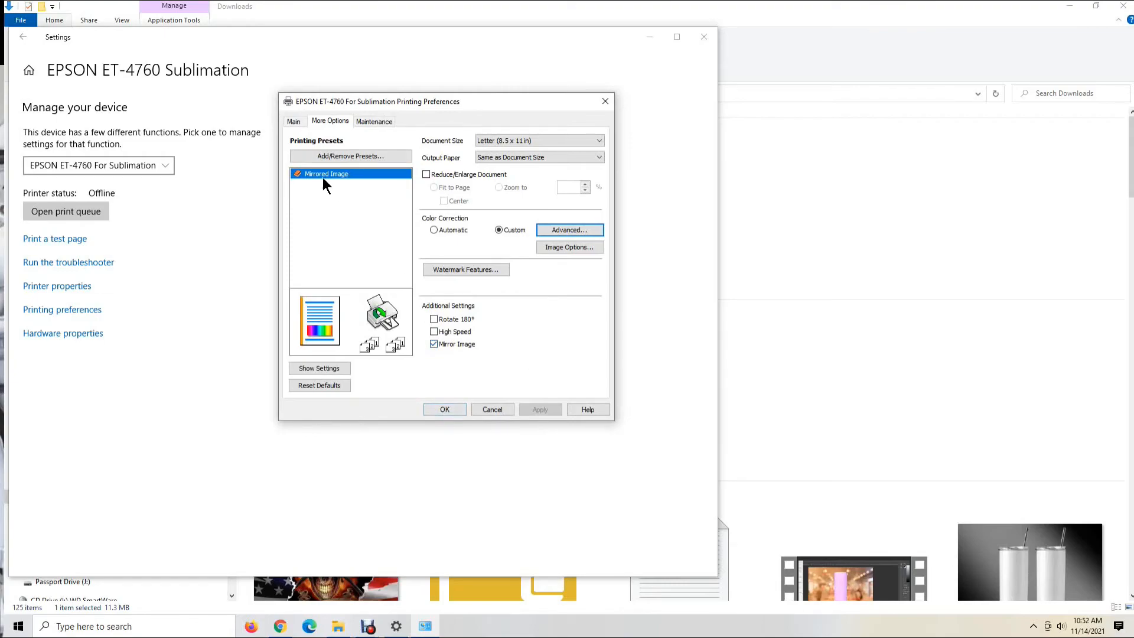
click(436, 409)
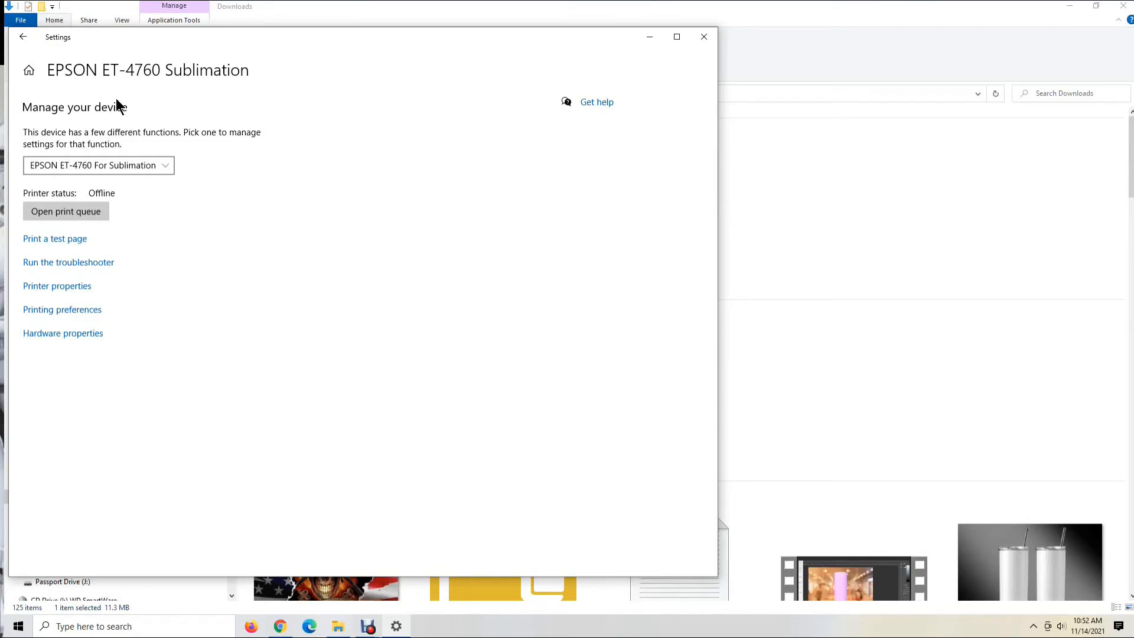
Return to the printers list and open the printing preferences of the ET-15000 For Sublimation printer to examine its presets
click(23, 36)
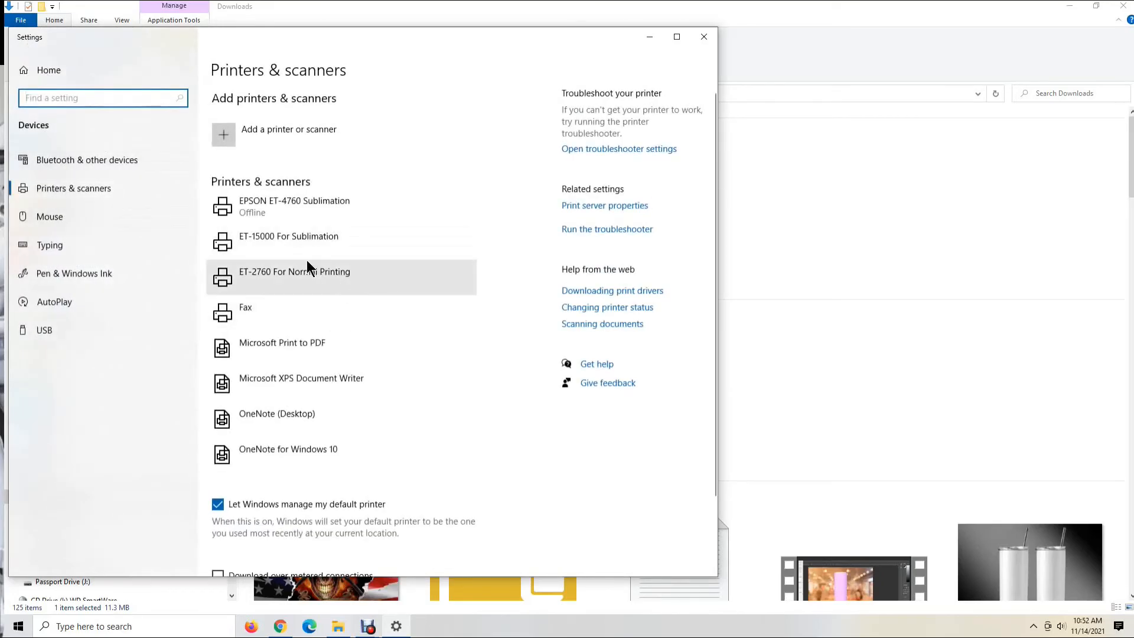
click(287, 250)
click(362, 280)
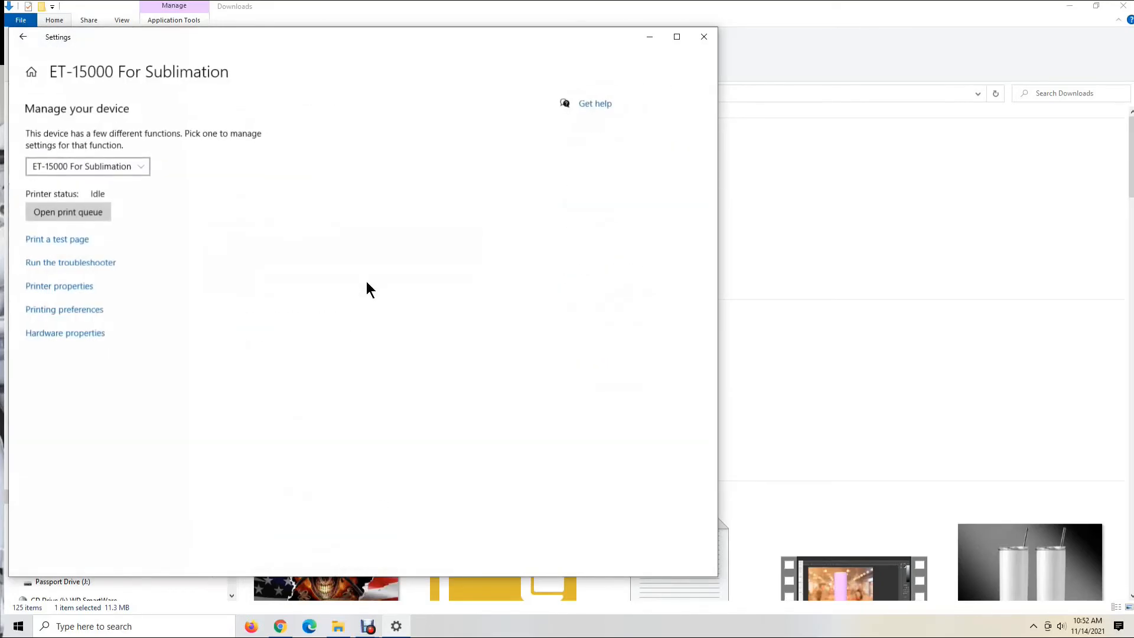
click(56, 311)
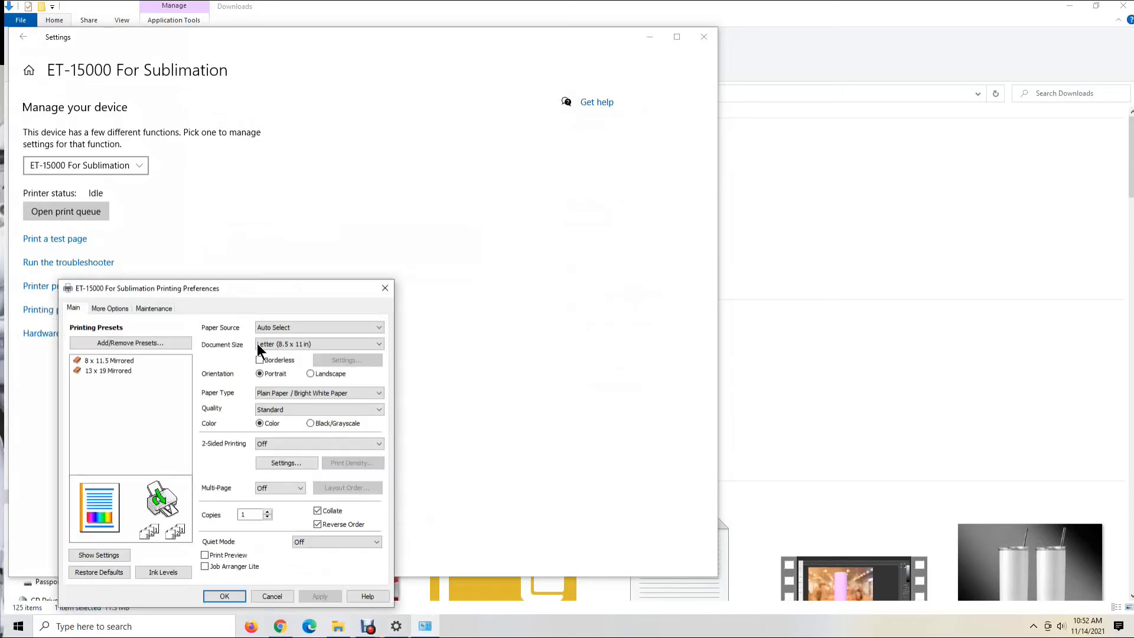
drag(328, 290, 531, 134)
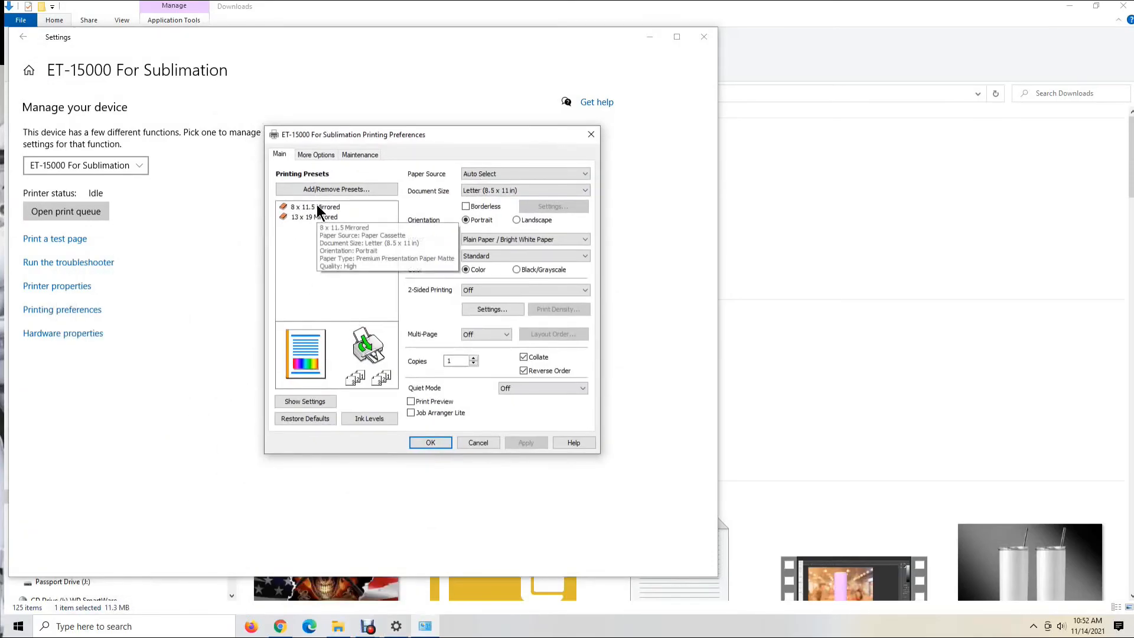
Compare the paper source, document size and additional settings of the 8 x 11.5 Mirrored and 13 x 19 Mirrored presets
mouse_move(305, 219)
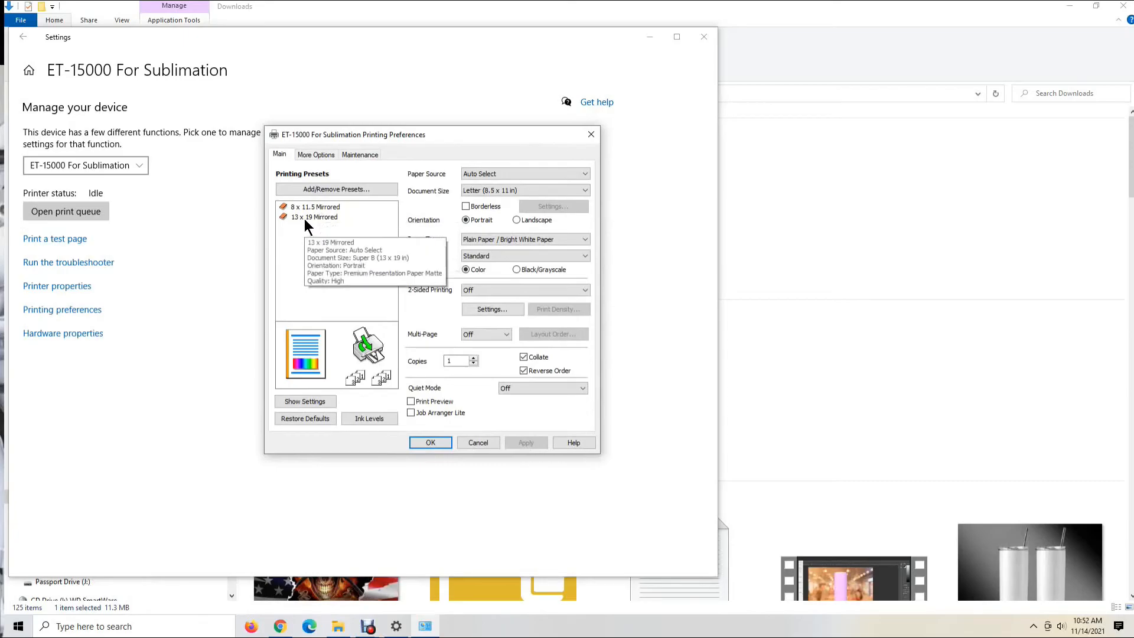
click(308, 206)
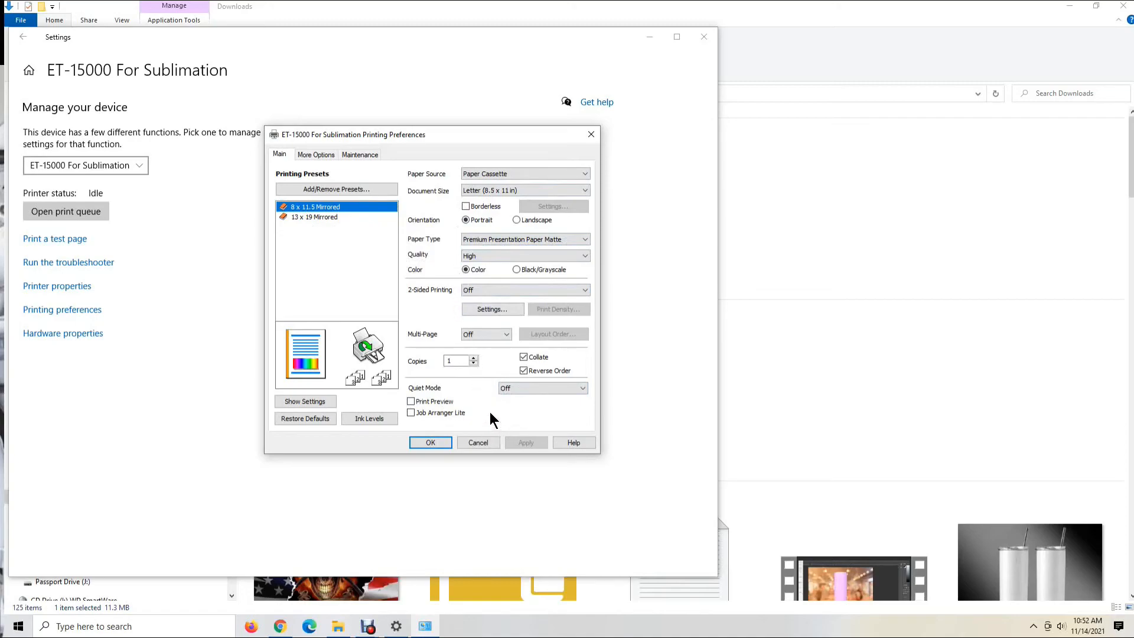
click(323, 154)
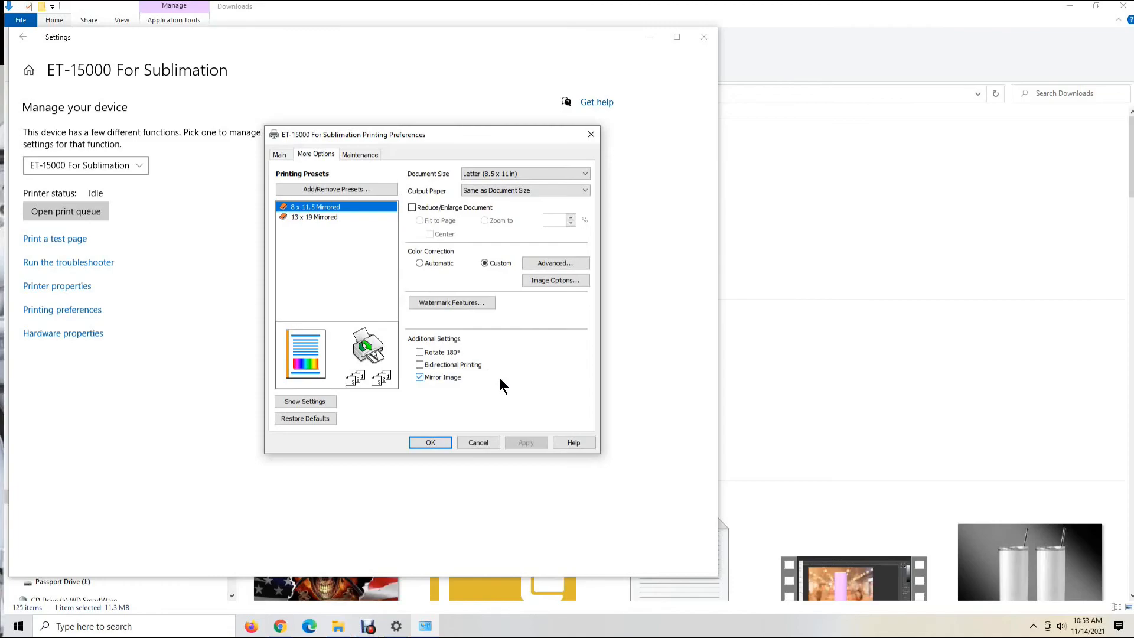
click(299, 218)
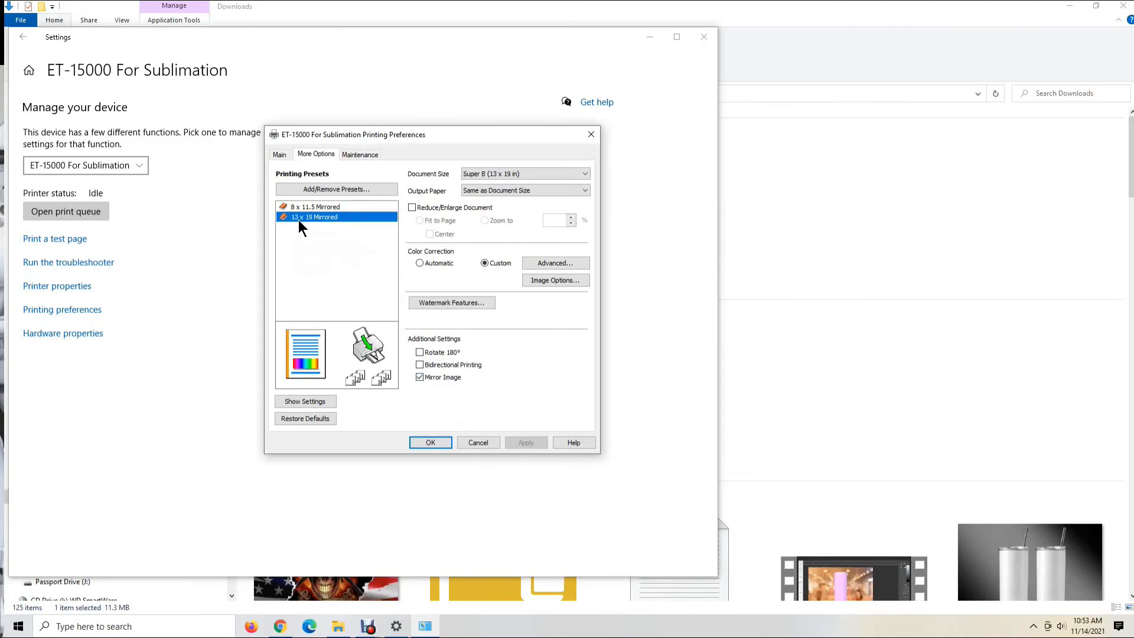
click(307, 207)
click(308, 218)
click(288, 155)
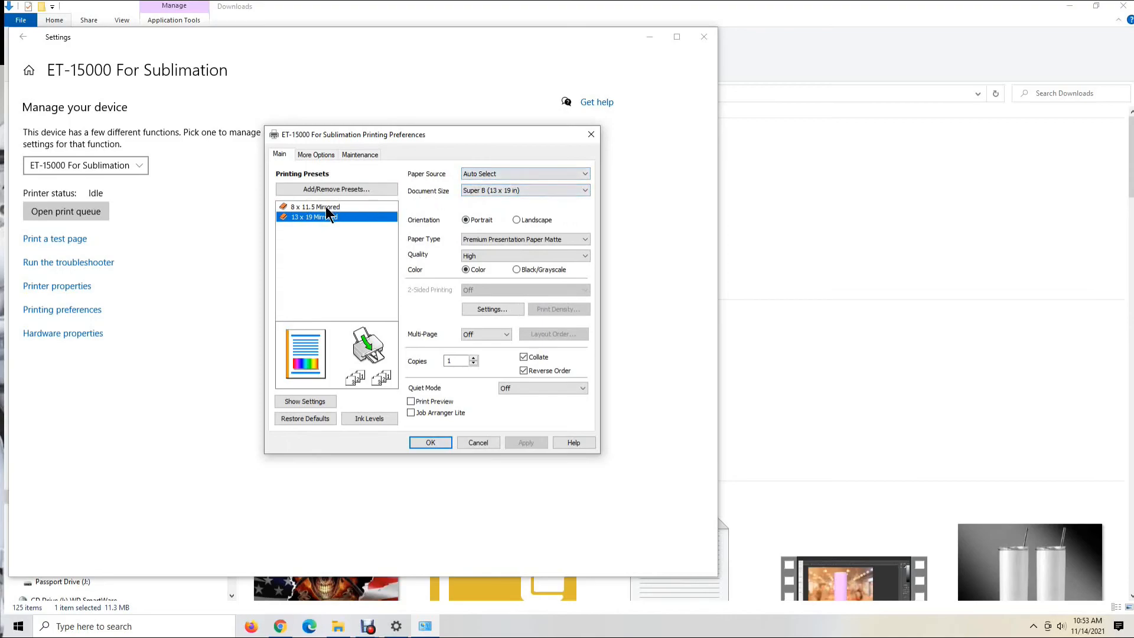
Apply the 8 x 11.5 Mirrored preset, check its Mirror Image option and color management mode, and accept the color correction settings
click(328, 207)
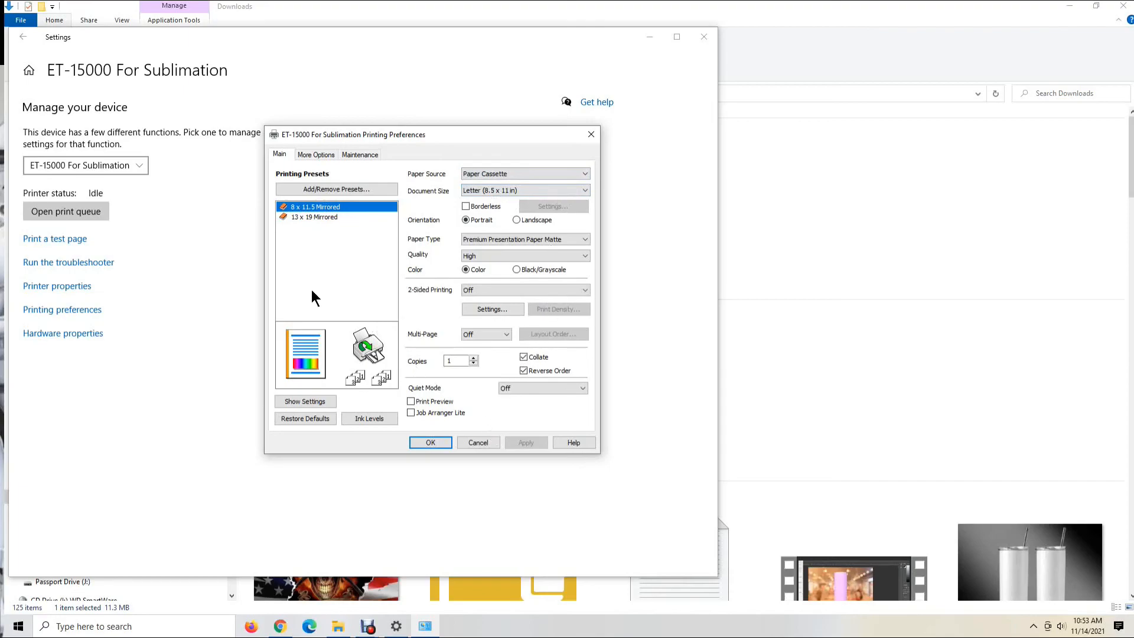
click(324, 154)
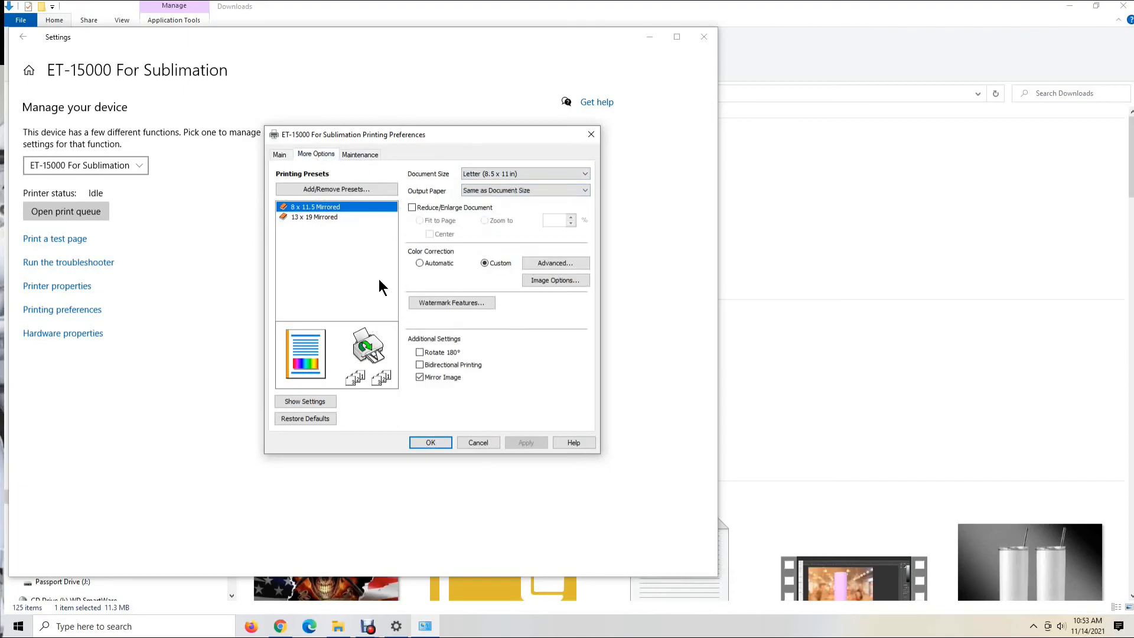
click(419, 376)
click(544, 260)
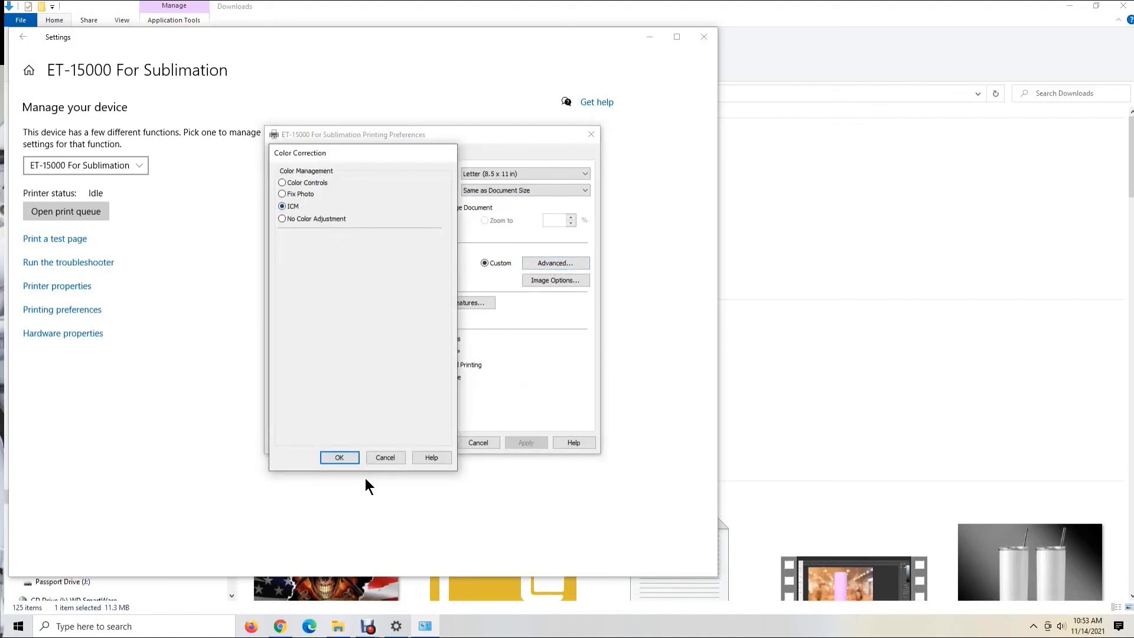
click(339, 458)
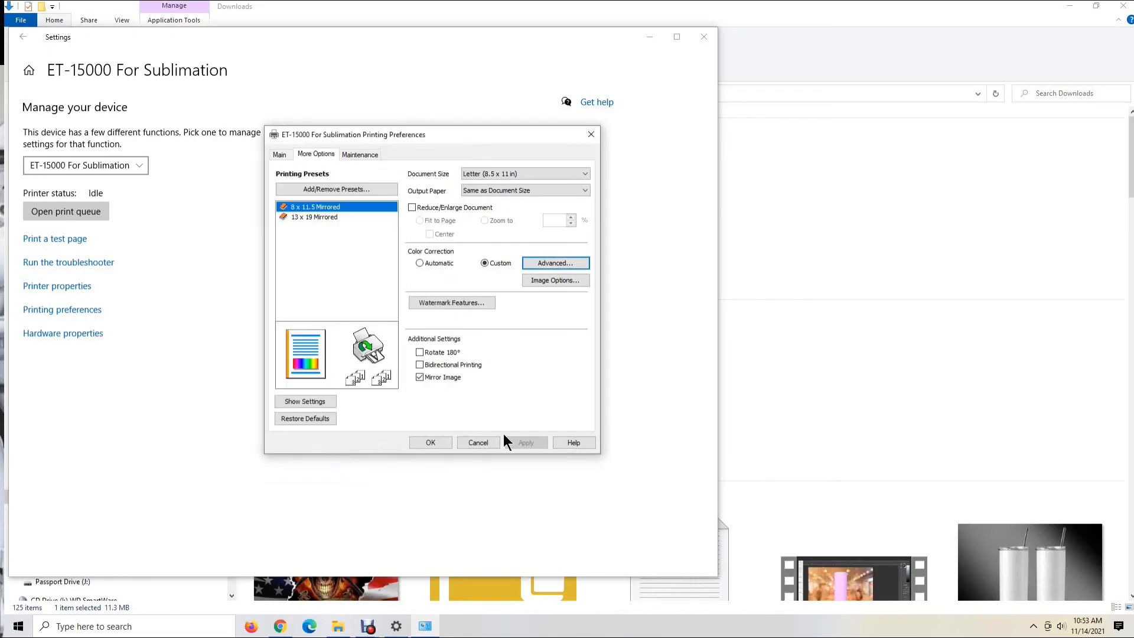